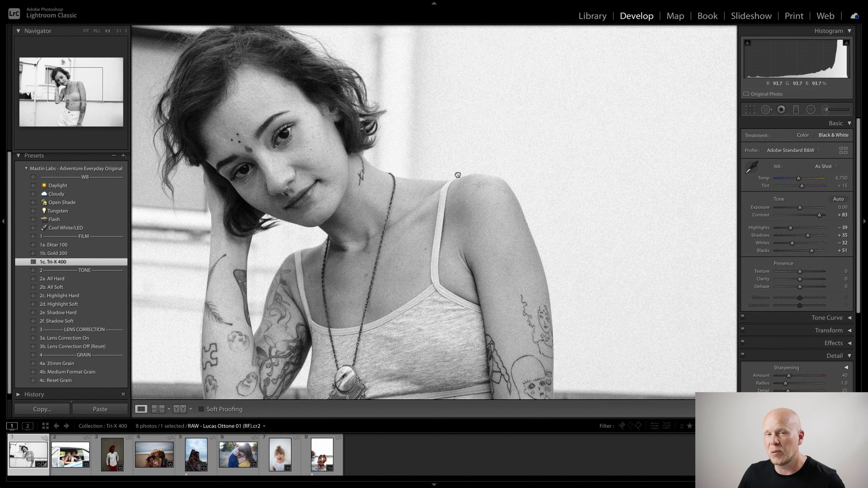
# Step: Set the exposure of the black-and-white portrait of the tattooed woman to −0.50
pyautogui.click(457, 175)
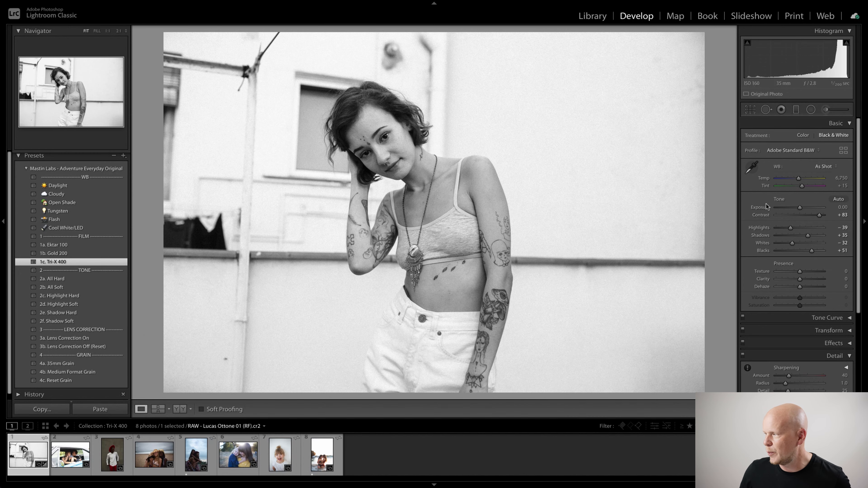
pyautogui.moveTo(800, 209); pyautogui.dragTo(797, 208)
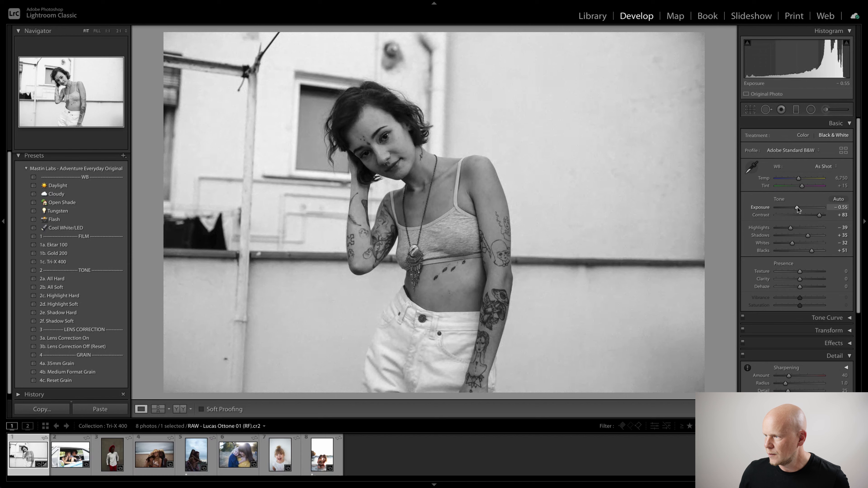
pyautogui.moveTo(797, 209); pyautogui.dragTo(798, 209)
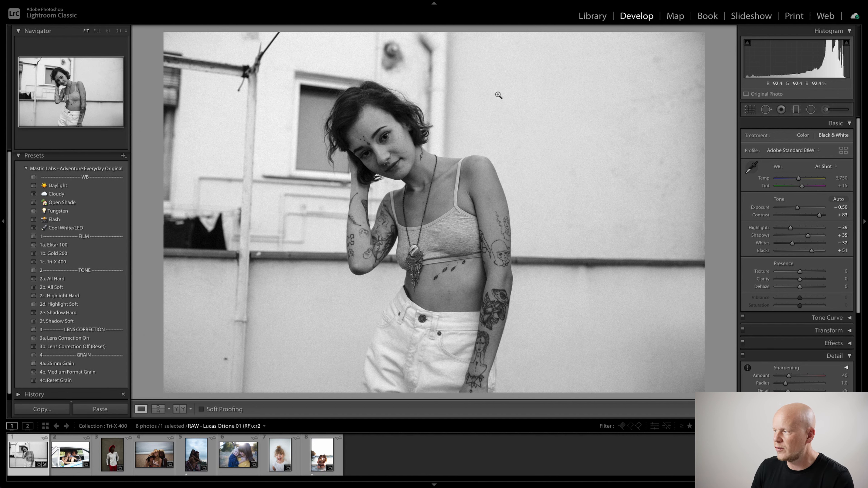
# Step: Set the woman's portrait to Temp 7,533 and Tint −63, and compare the photo before and after
pyautogui.moveTo(799, 178); pyautogui.dragTo(780, 178)
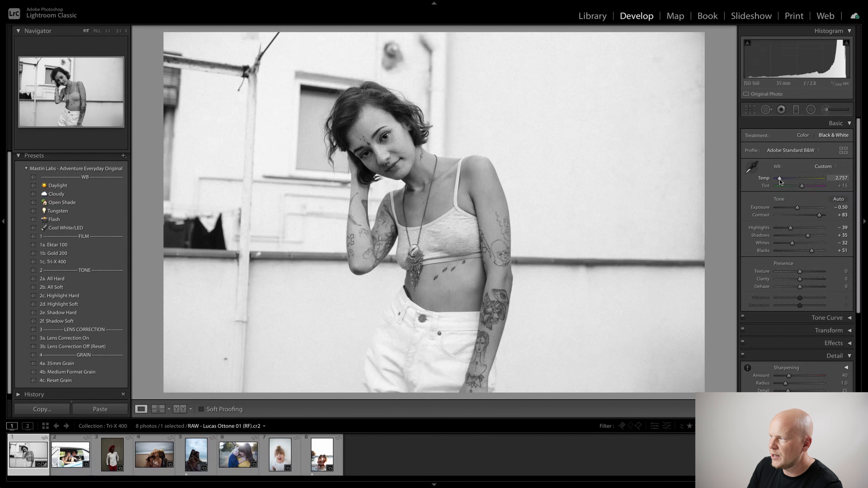
pyautogui.moveTo(780, 179); pyautogui.dragTo(782, 179)
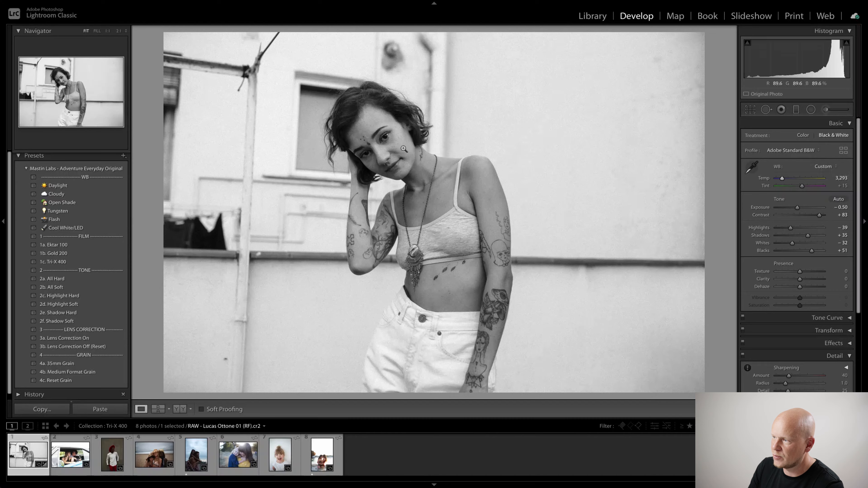
pyautogui.click(360, 154)
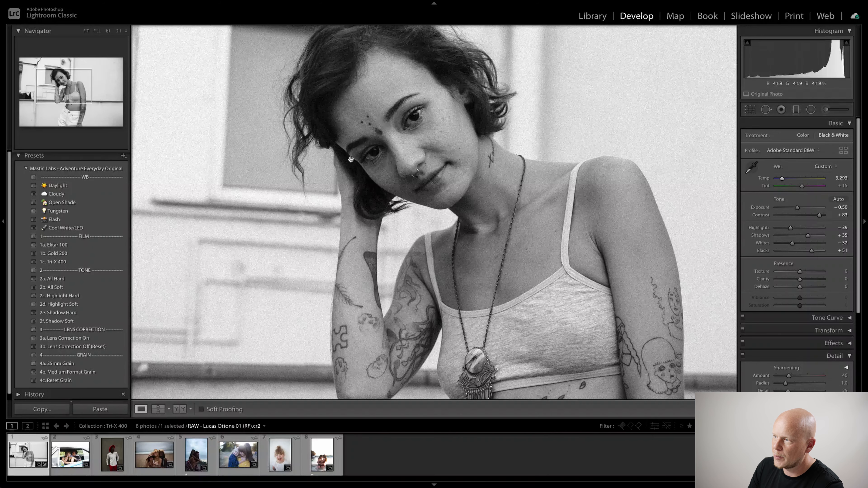
pyautogui.click(406, 137)
pyautogui.moveTo(782, 178); pyautogui.dragTo(803, 182)
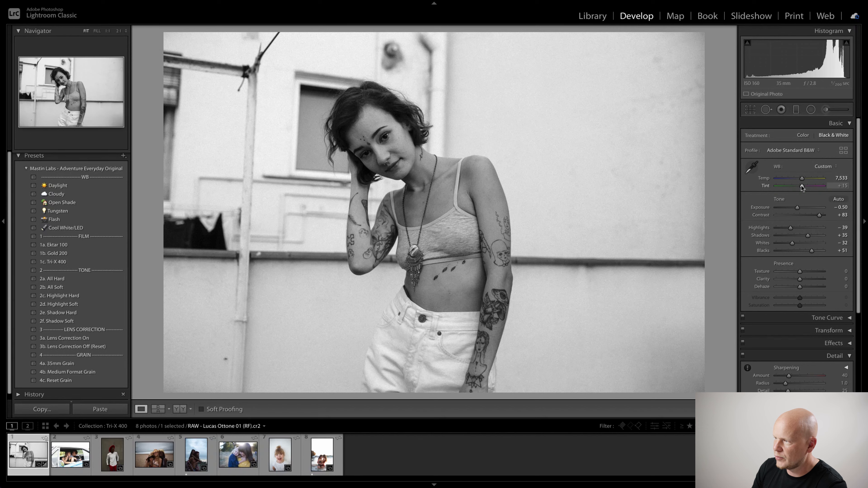
pyautogui.moveTo(803, 187); pyautogui.dragTo(790, 185)
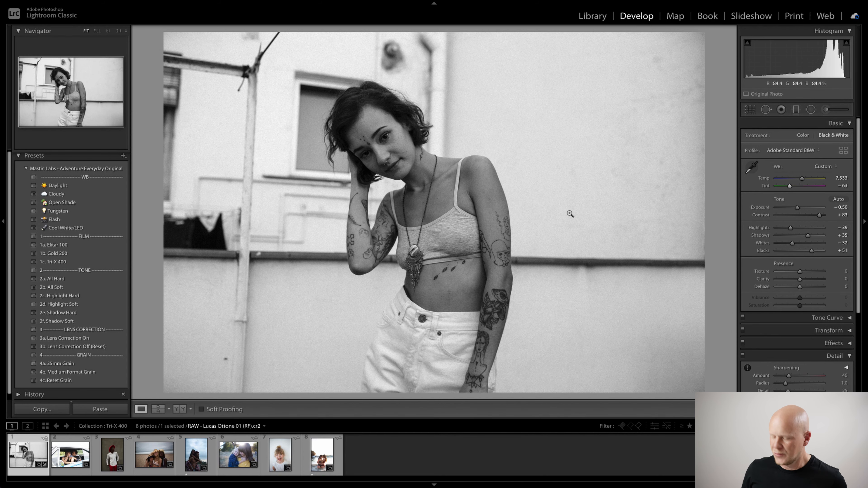
pyautogui.press('y')
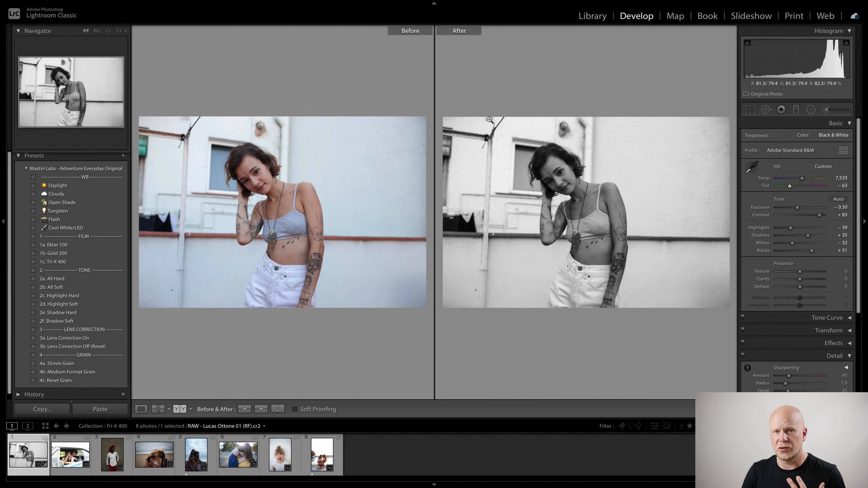
pyautogui.press('y')
# Step: Apply the 1c. Tri-X 400 film preset to the photo of the couple in the car and set its exposure to −0.95
pyautogui.click(70, 455)
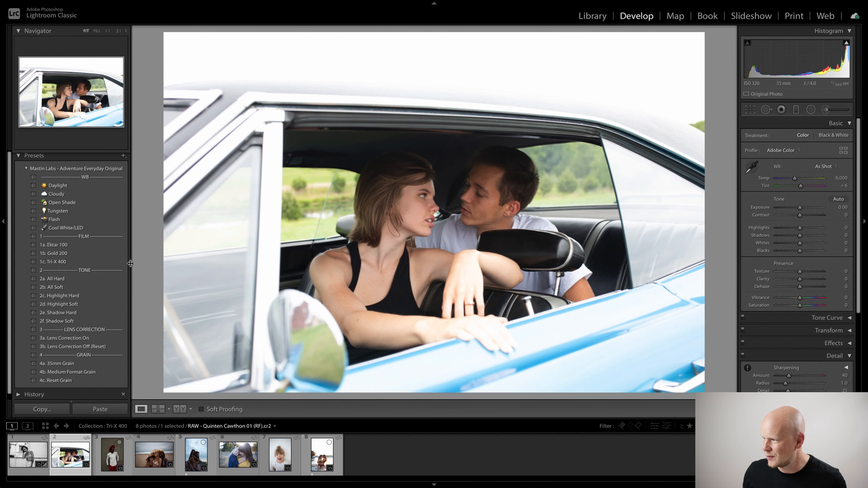
pyautogui.click(90, 263)
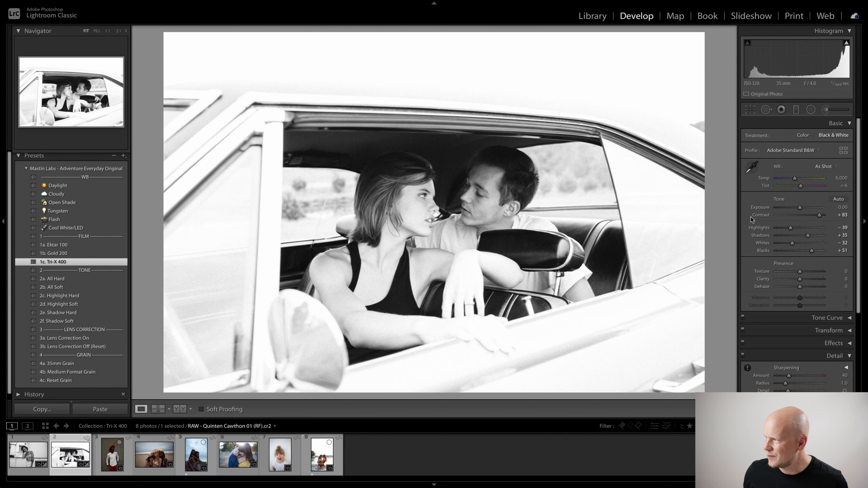
pyautogui.moveTo(800, 207); pyautogui.dragTo(796, 208)
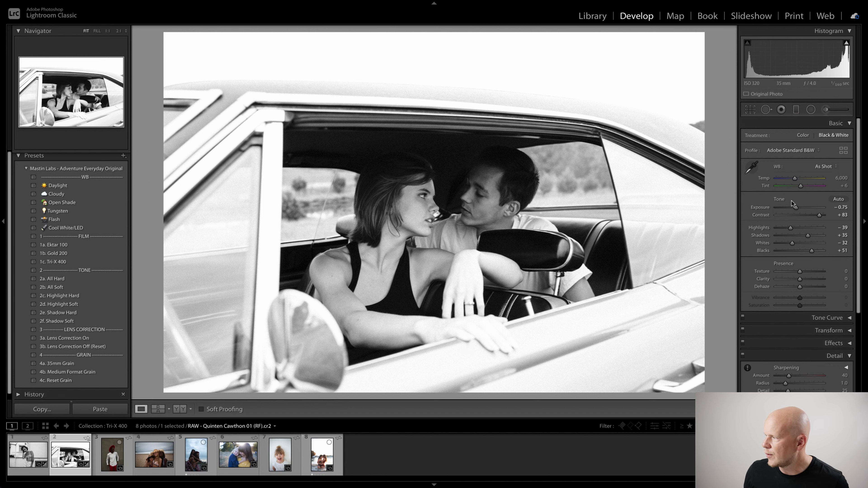
pyautogui.moveTo(795, 207); pyautogui.dragTo(795, 206)
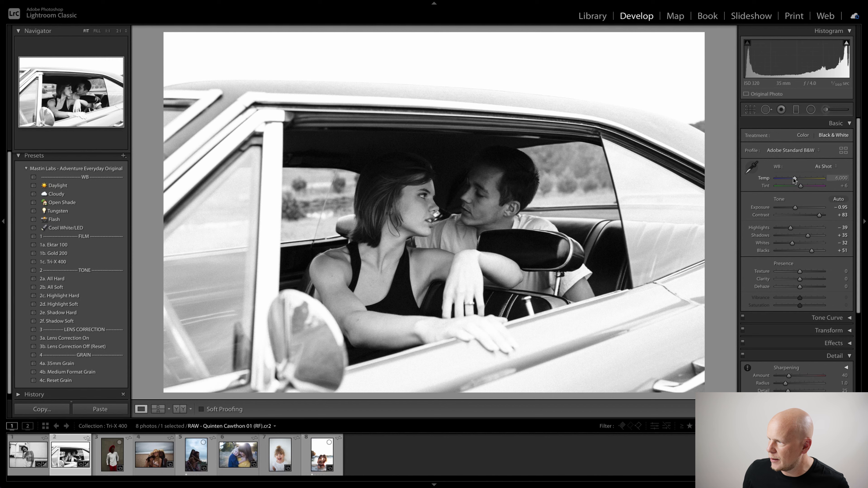
# Step: Set the car photo's white balance to Temp 3,946 and Tint +1
pyautogui.moveTo(794, 178)
pyautogui.mouseDown()
pyautogui.moveTo(784, 179)
pyautogui.moveTo(824, 177)
pyautogui.moveTo(784, 179)
pyautogui.mouseUp()
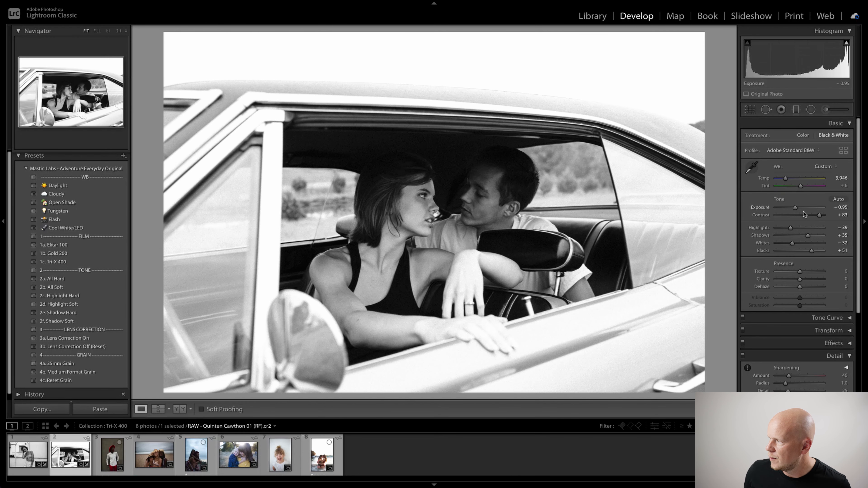
pyautogui.moveTo(799, 187); pyautogui.dragTo(801, 186)
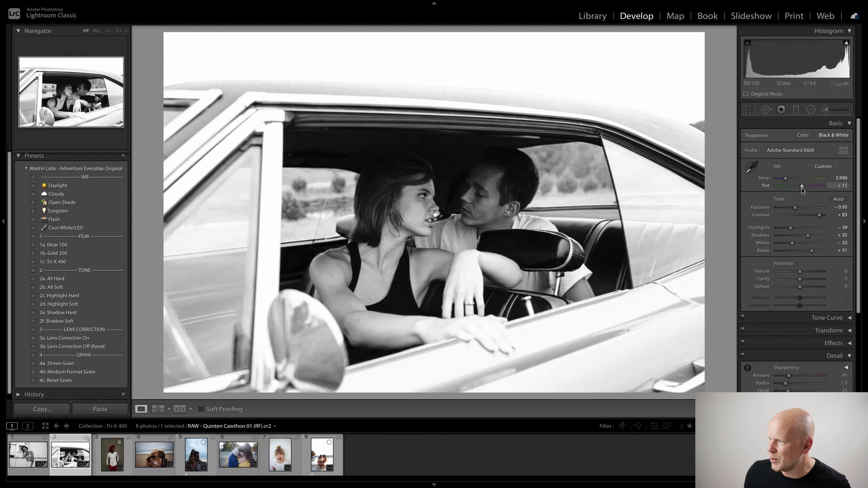
pyautogui.moveTo(802, 188); pyautogui.dragTo(802, 188)
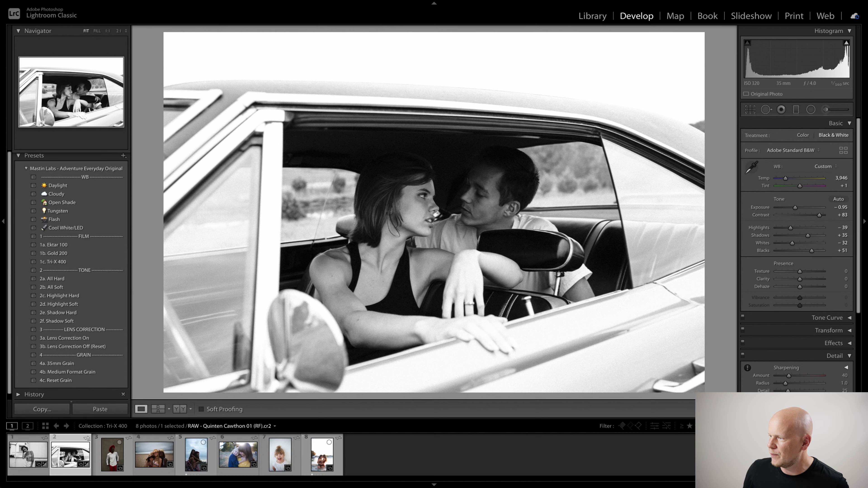
# Step: Check the car photo's edit against its reset, unedited version and inspect the couple's faces close up
pyautogui.hotkey('ctrl', 'shift', 'r')
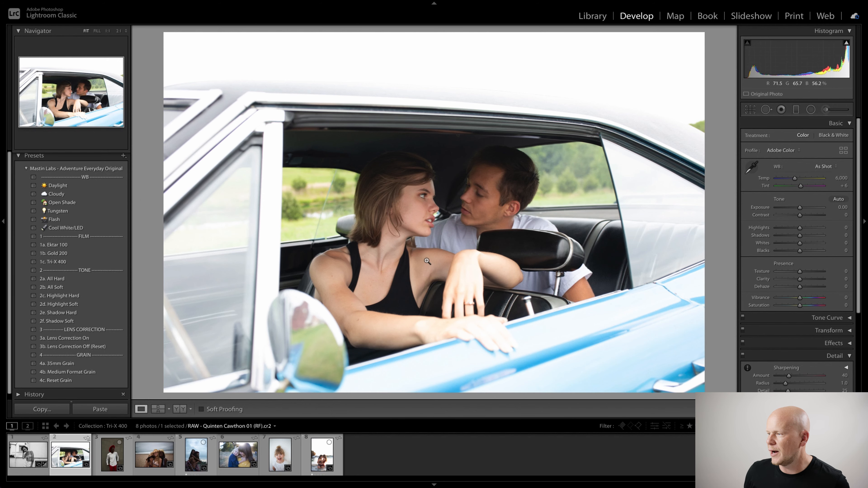
pyautogui.hotkey('ctrl', 'z')
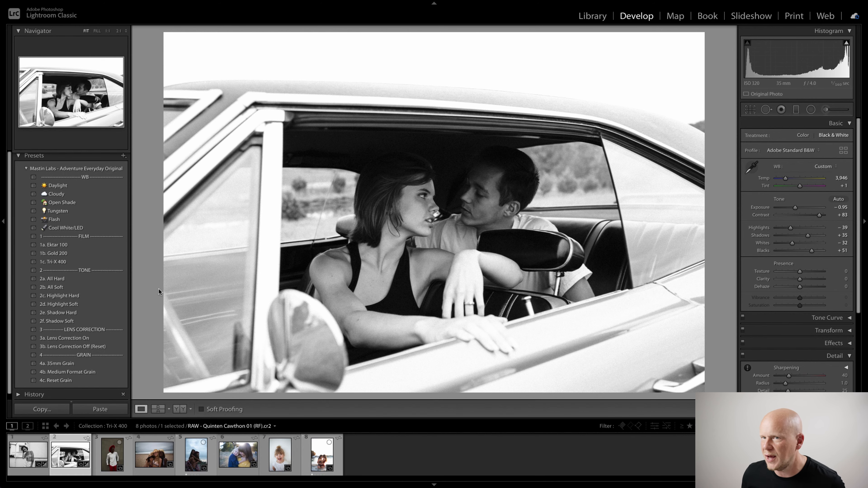
pyautogui.click(435, 164)
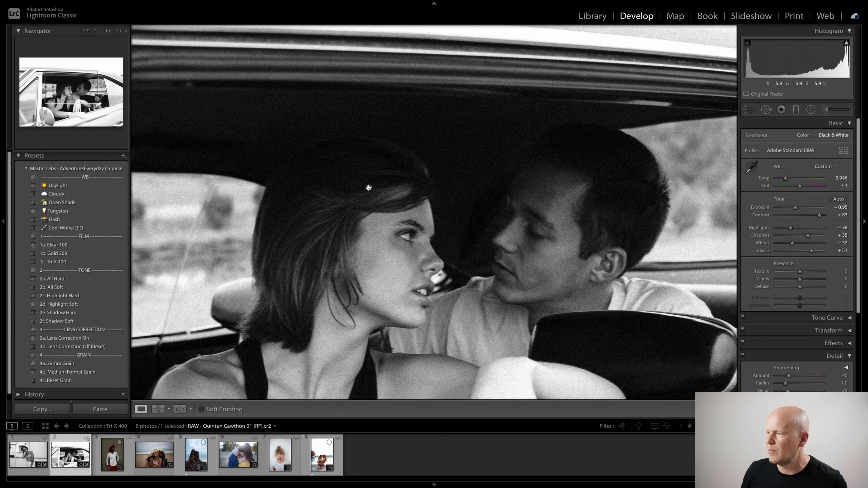
pyautogui.click(452, 175)
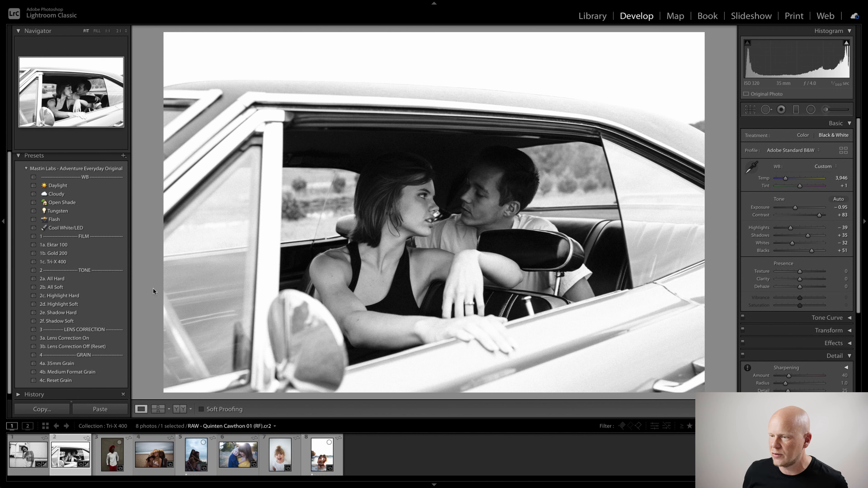
# Step: Apply the 2b. All Soft tone preset to the car photo and compare it with the original side by side
pyautogui.click(120, 287)
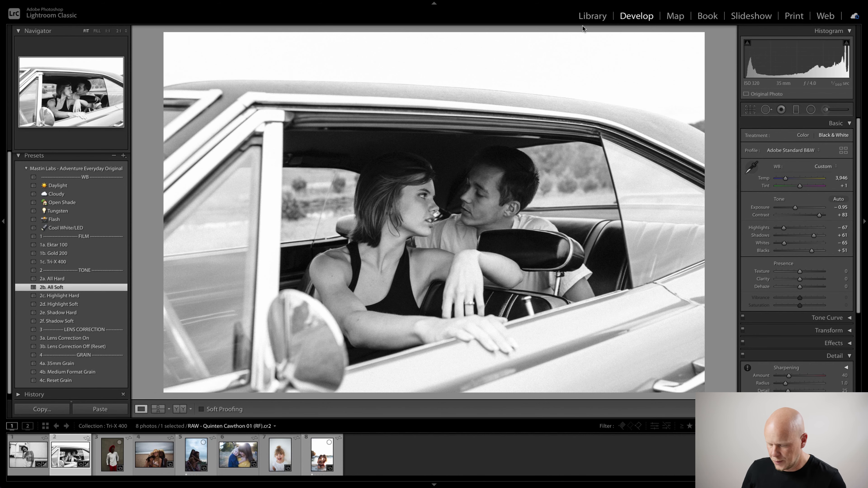
pyautogui.press('y')
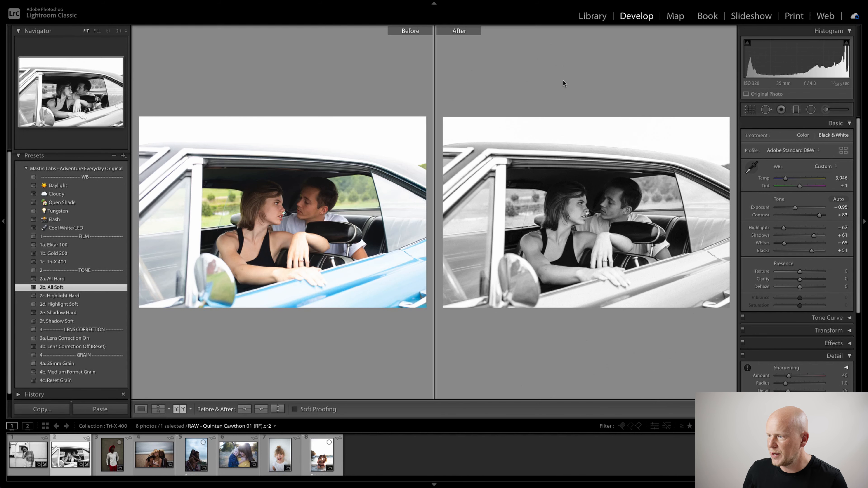
pyautogui.press('y')
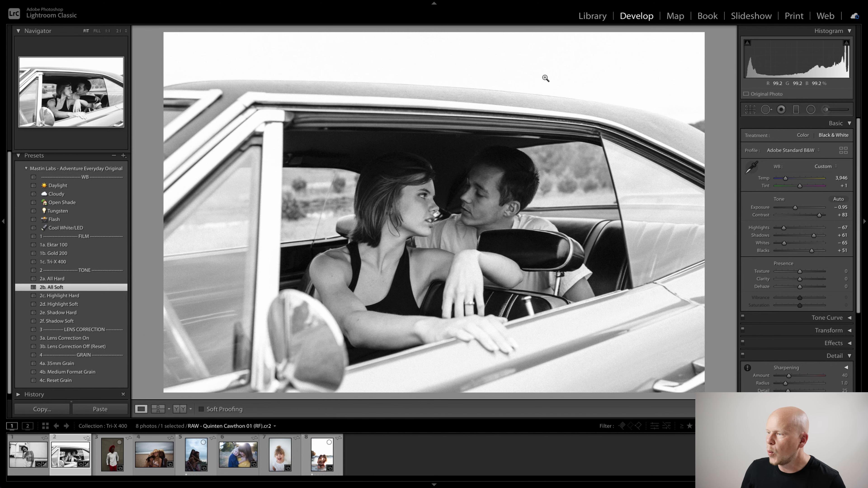
# Step: Crop the car photo tighter around the couple, trimming the sky above the roof, and compare before and after
pyautogui.press('r')
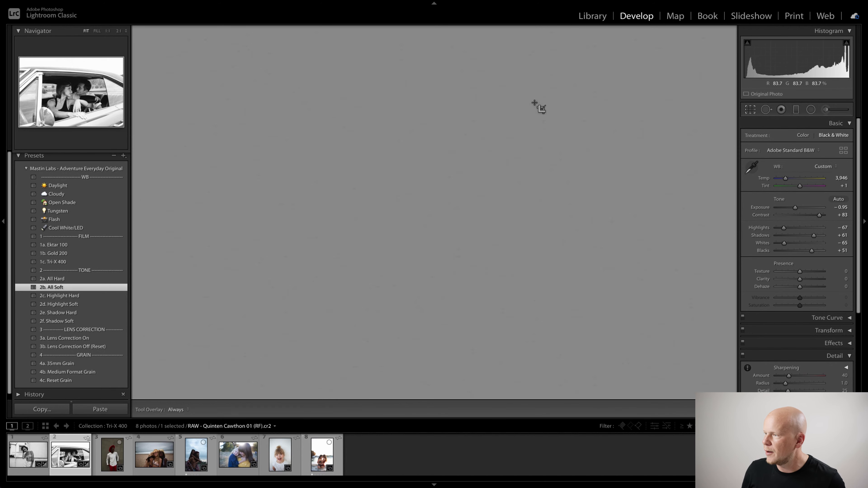
pyautogui.moveTo(437, 33); pyautogui.dragTo(439, 55)
pyautogui.press('r')
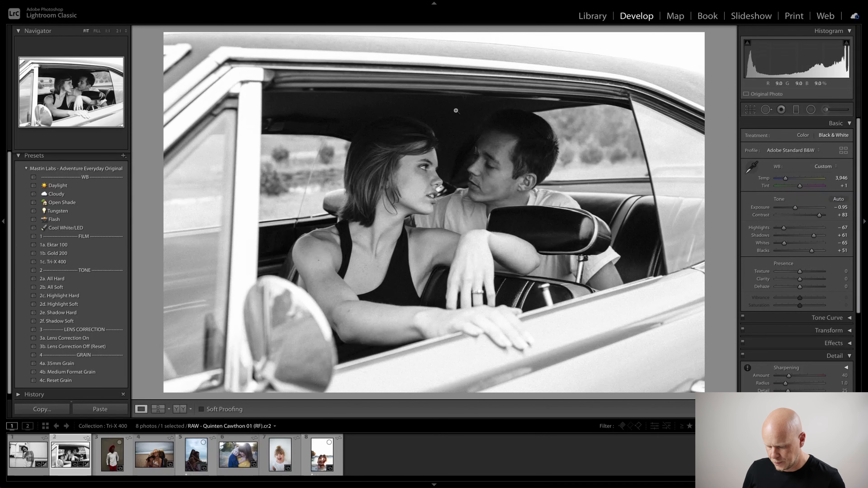
pyautogui.press('y')
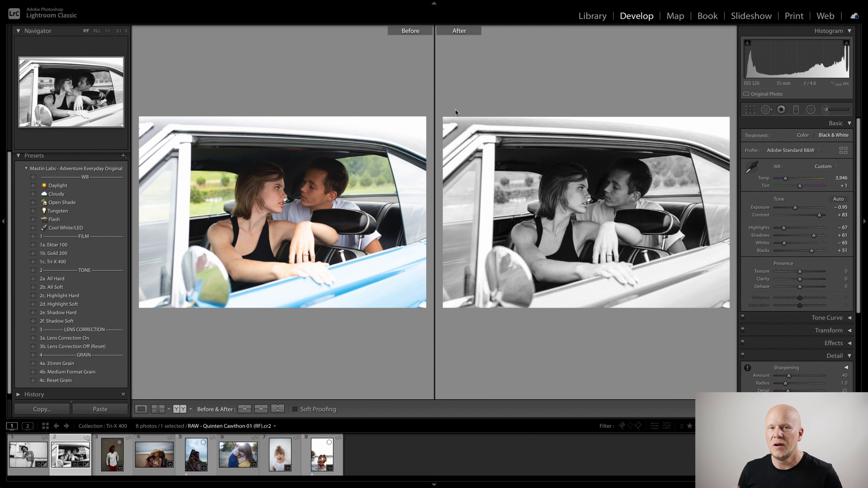
pyautogui.press('y')
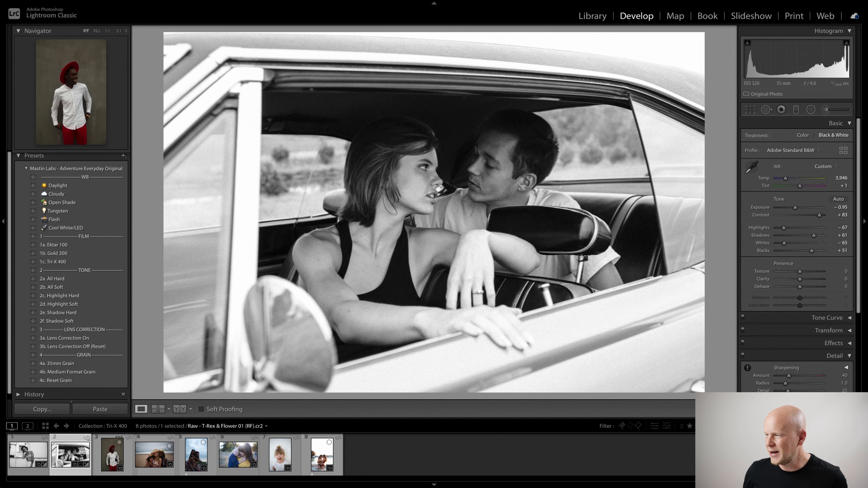
# Step: On the portrait of the man in the red hat, apply the 2b. All Soft tone preset and set the exposure to +0.25
pyautogui.click(103, 464)
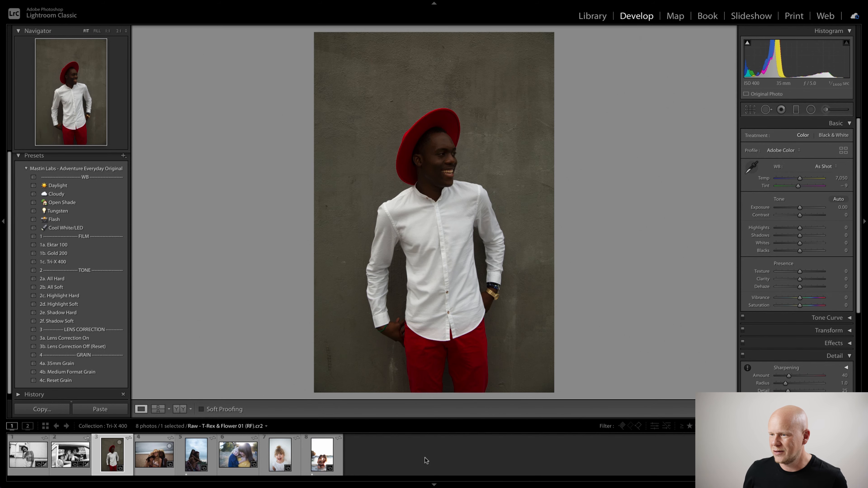
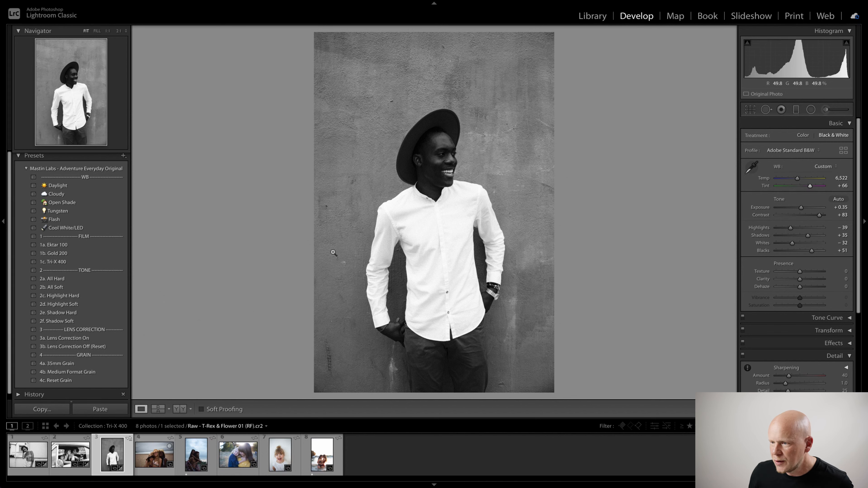
pyautogui.click(117, 287)
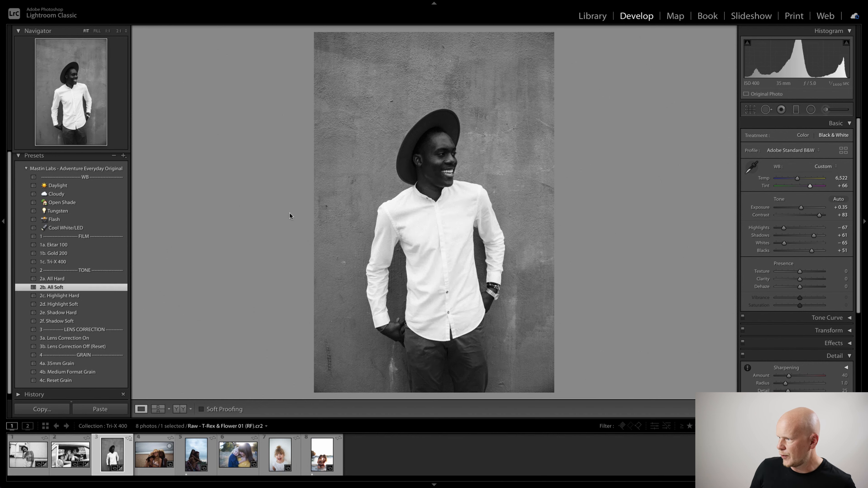
pyautogui.moveTo(801, 208); pyautogui.dragTo(801, 208)
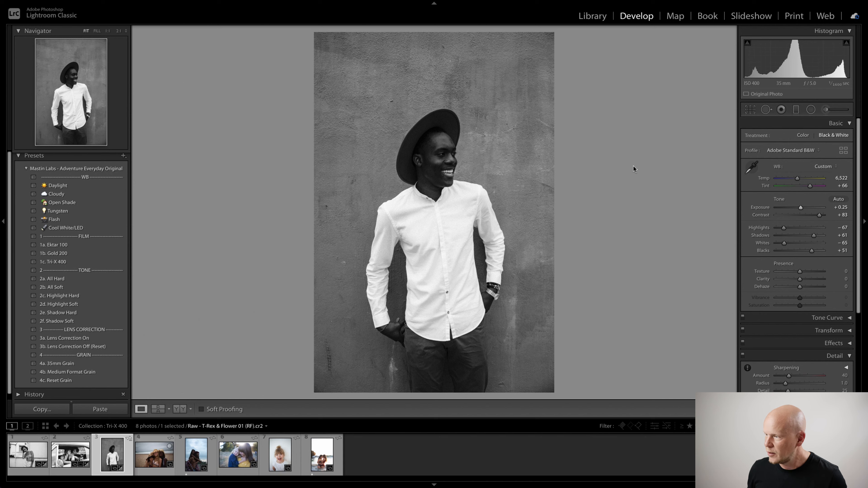
# Step: Compare the man's portrait before and after, and crop it tighter around him at a 4 x 3 aspect ratio
pyautogui.press('y')
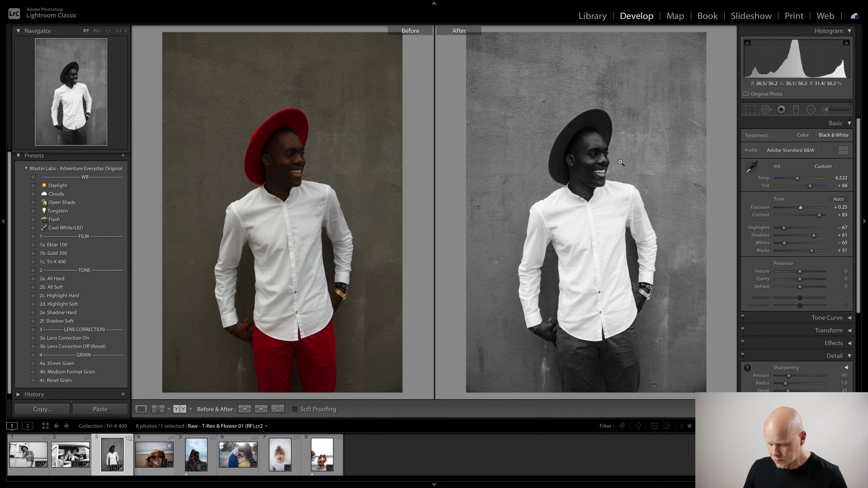
pyautogui.press('r')
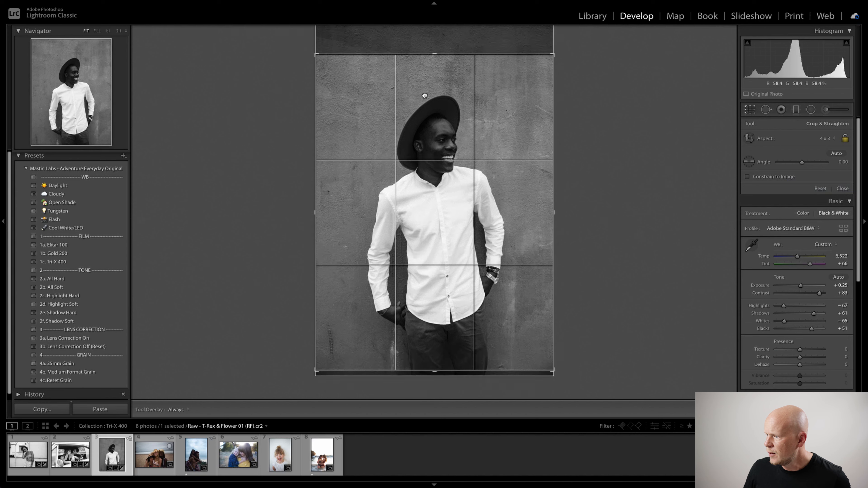
pyautogui.moveTo(433, 58); pyautogui.dragTo(434, 62)
pyautogui.moveTo(444, 102); pyautogui.dragTo(442, 99)
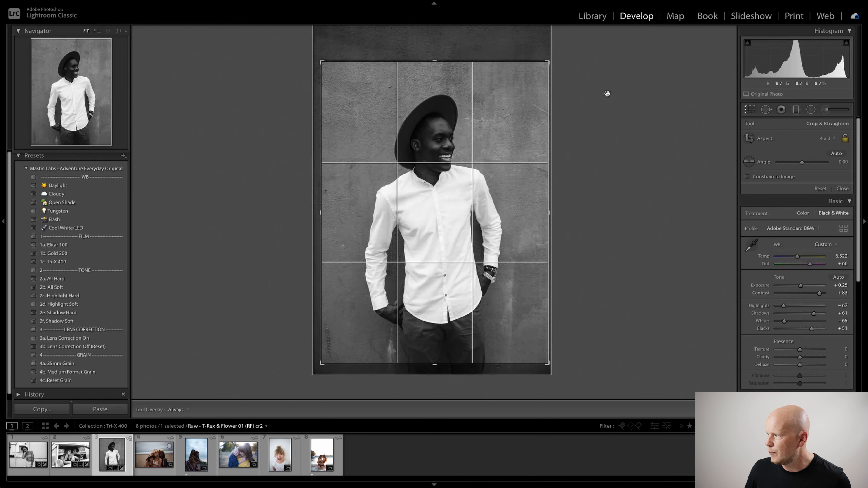
pyautogui.click(751, 109)
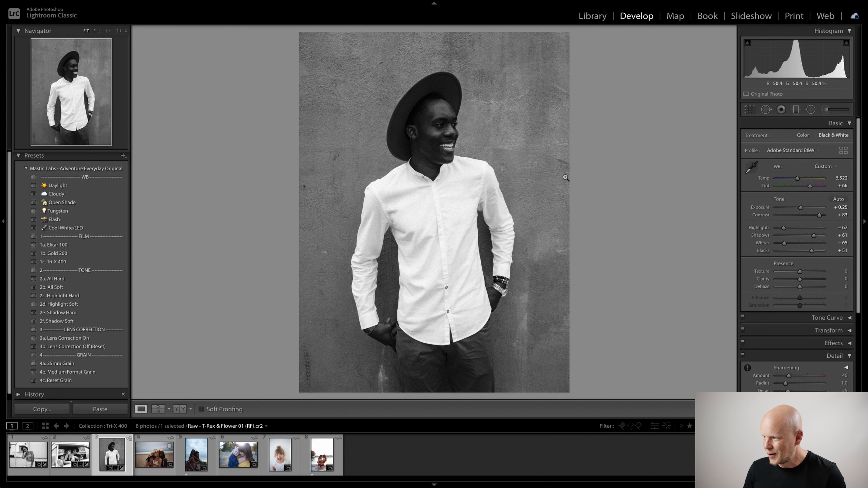
# Step: Compare the cropped portrait of the man in the hat with its original side by side
pyautogui.press('y')
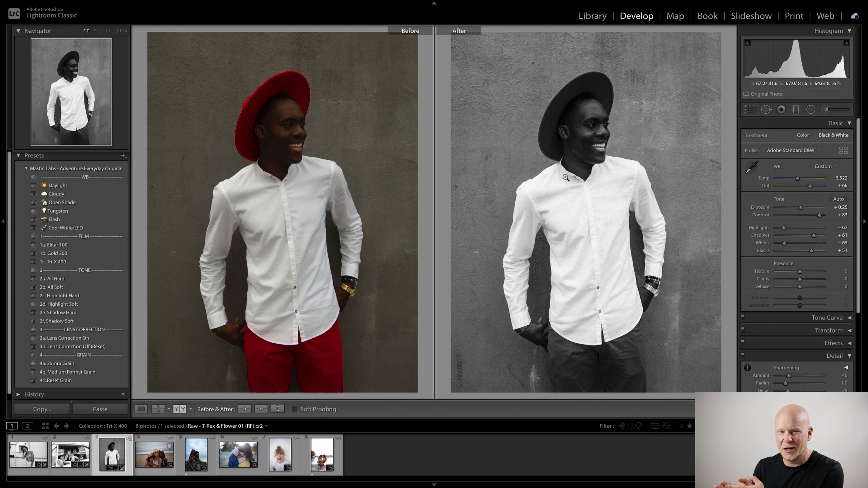
pyautogui.press('y')
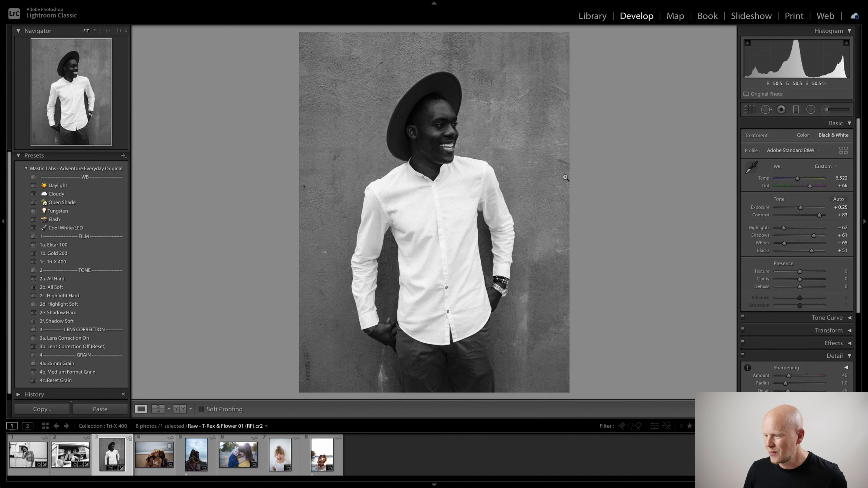
# Step: Apply the 1c. Tri-X 400 and 3a. Lens Correction On presets to the beach photo of three women in hats
pyautogui.press('Right')
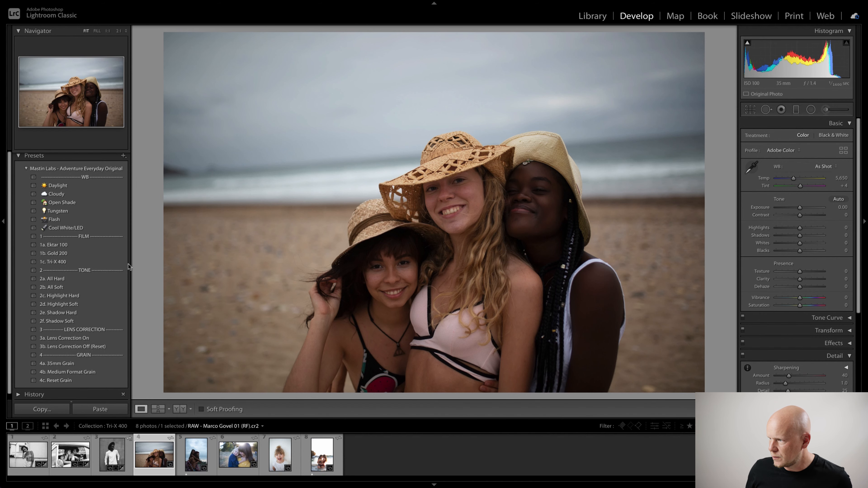
pyautogui.click(112, 262)
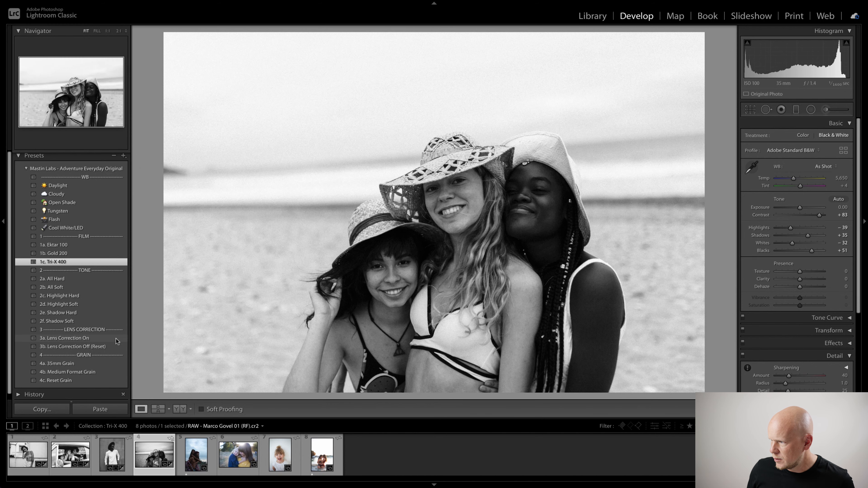
pyautogui.click(106, 340)
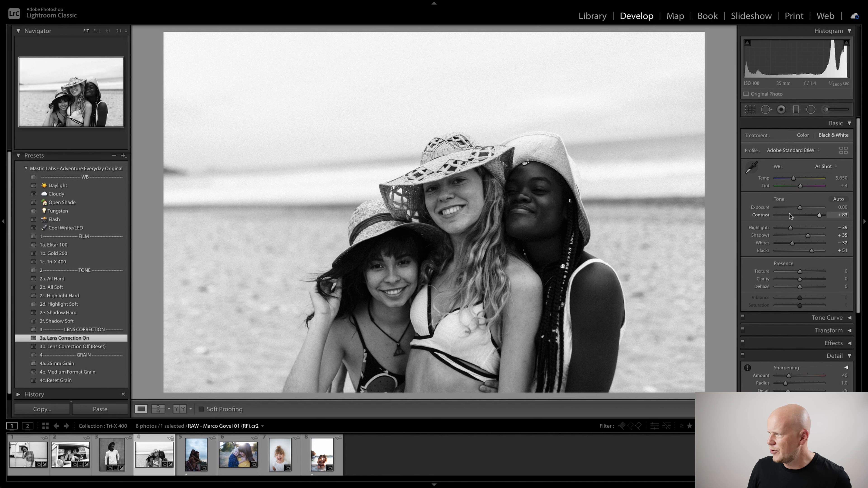
# Step: Set the beach photo's exposure to +0.05, temperature to 14,645 and tint to +13, and compare it with the original
pyautogui.moveTo(799, 208); pyautogui.dragTo(800, 208)
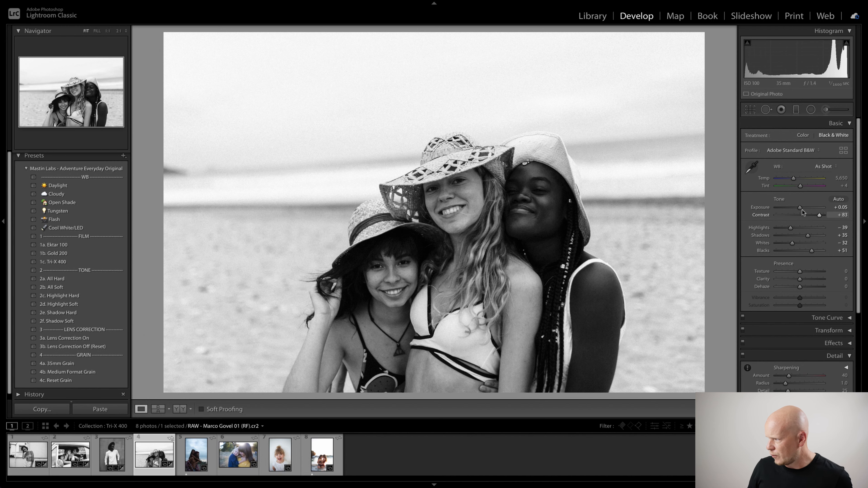
pyautogui.moveTo(794, 177)
pyautogui.mouseDown()
pyautogui.moveTo(787, 175)
pyautogui.moveTo(813, 178)
pyautogui.moveTo(803, 187)
pyautogui.mouseUp()
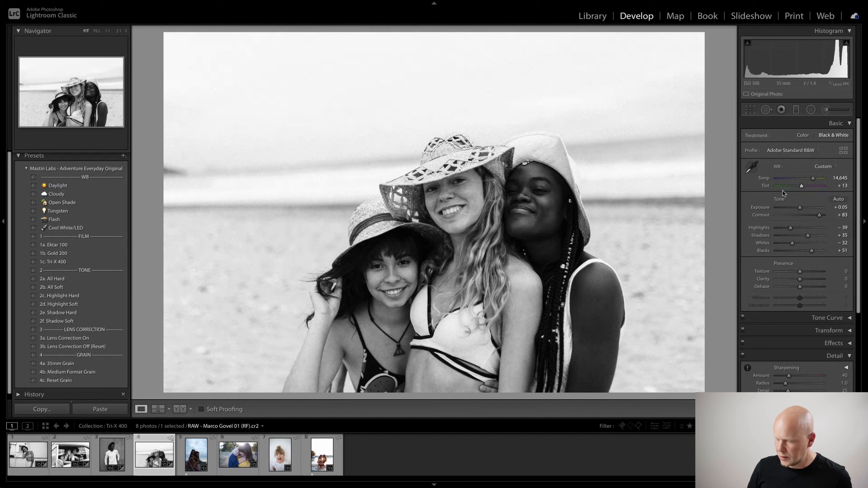
pyautogui.press('y')
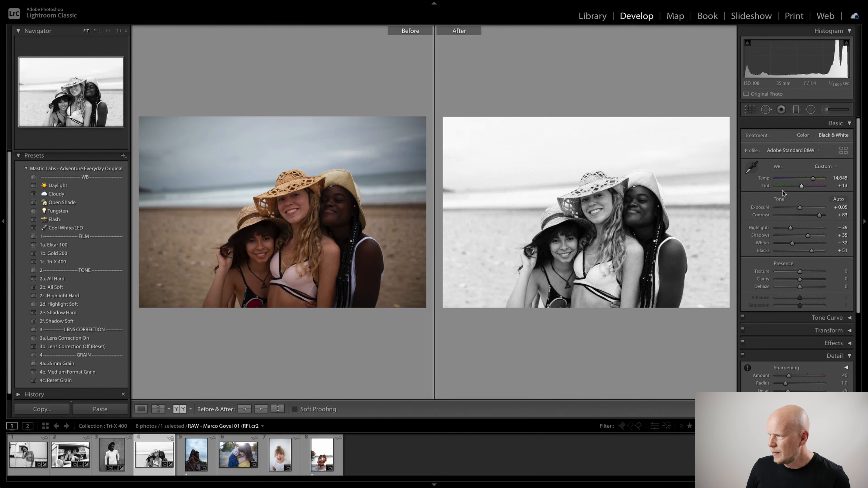
pyautogui.press('y')
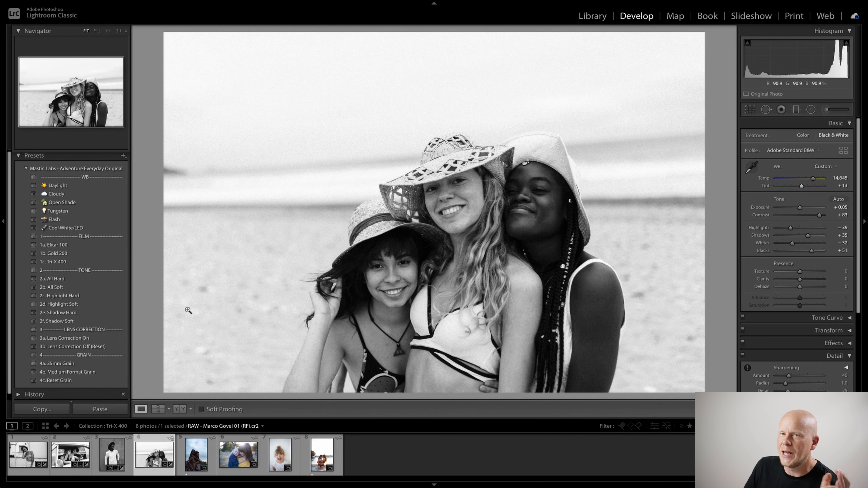
# Step: Try the 3b. Lens Correction Off (Reset) preset on the beach photo and undo it
pyautogui.click(120, 347)
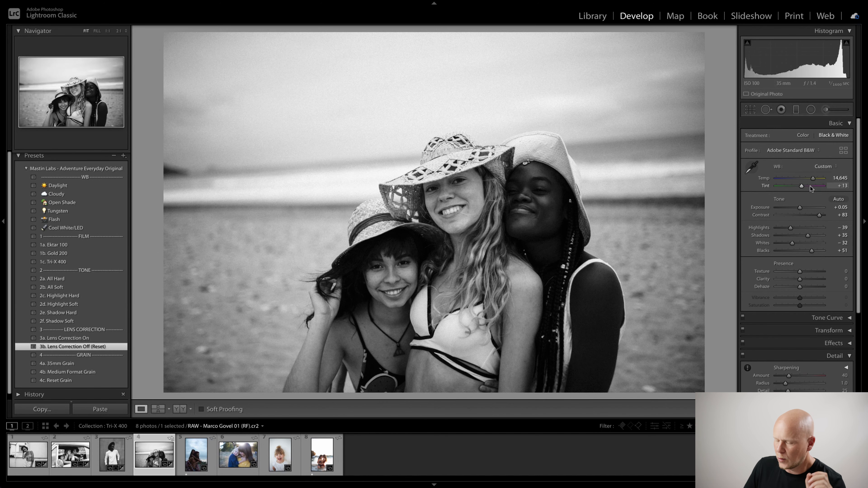
pyautogui.hotkey('ctrl', 'z')
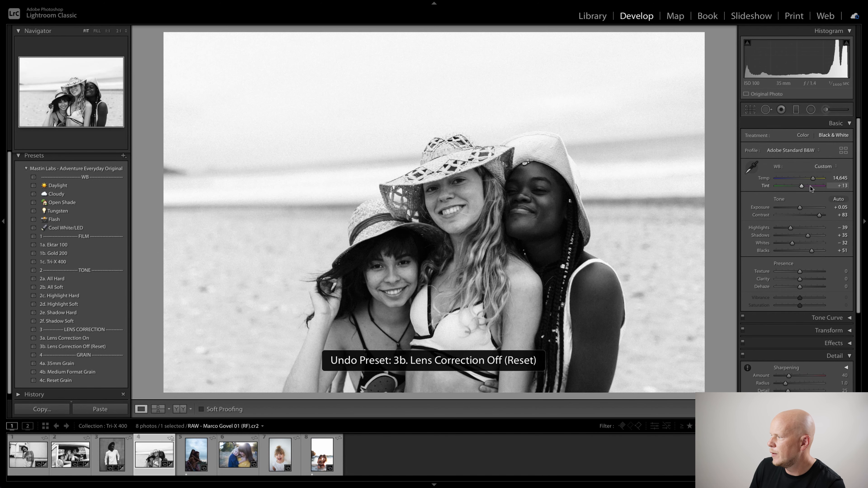
# Step: Reduce the vignetting amount of the beach photo's lens profile correction to 53, and compare before and after
pyautogui.scroll(-1, 808, 201)
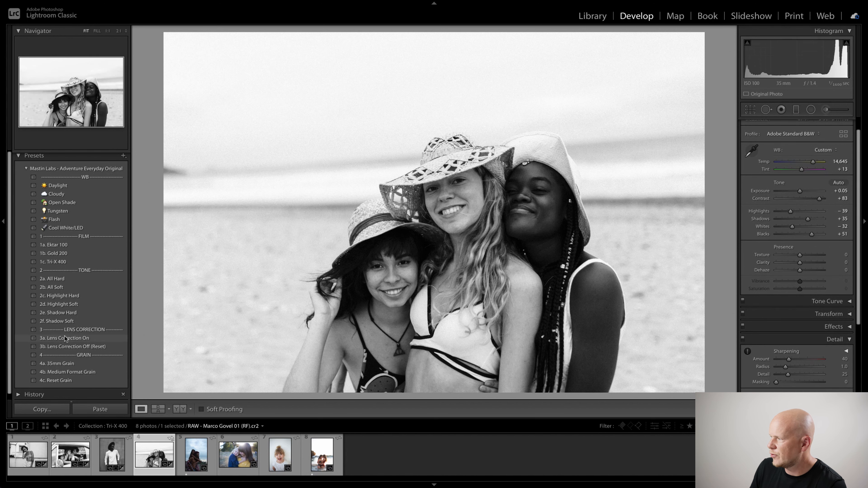
pyautogui.click(850, 340)
pyautogui.click(851, 327)
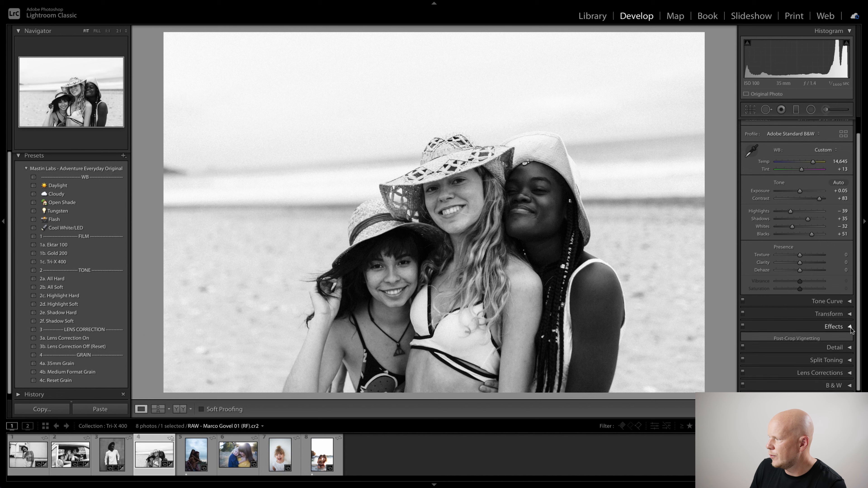
pyautogui.scroll(-2, 848, 318)
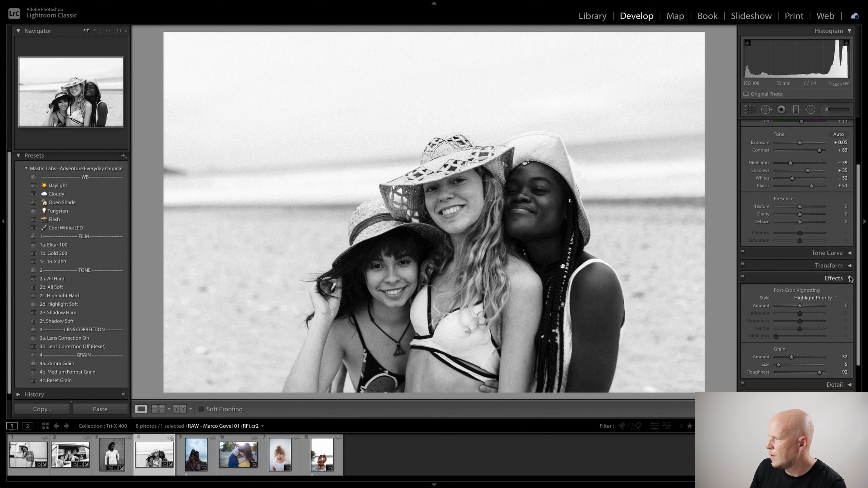
pyautogui.click(849, 278)
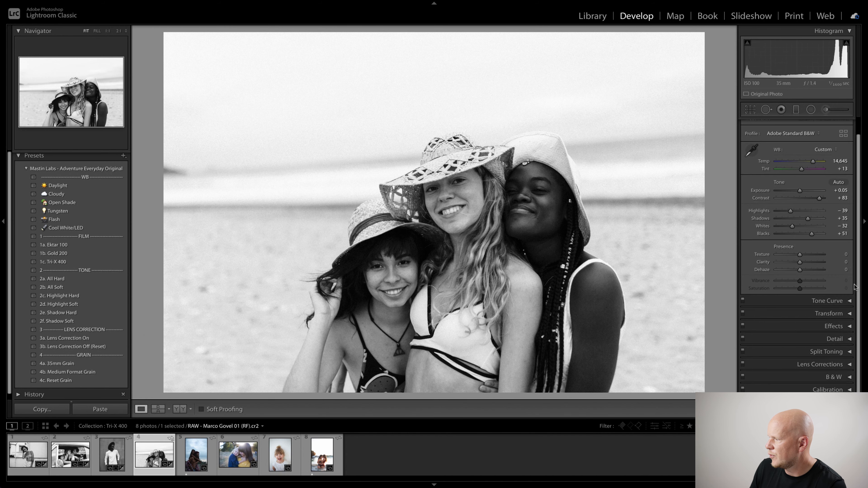
pyautogui.click(850, 364)
pyautogui.scroll(-5, 819, 308)
pyautogui.click(797, 361)
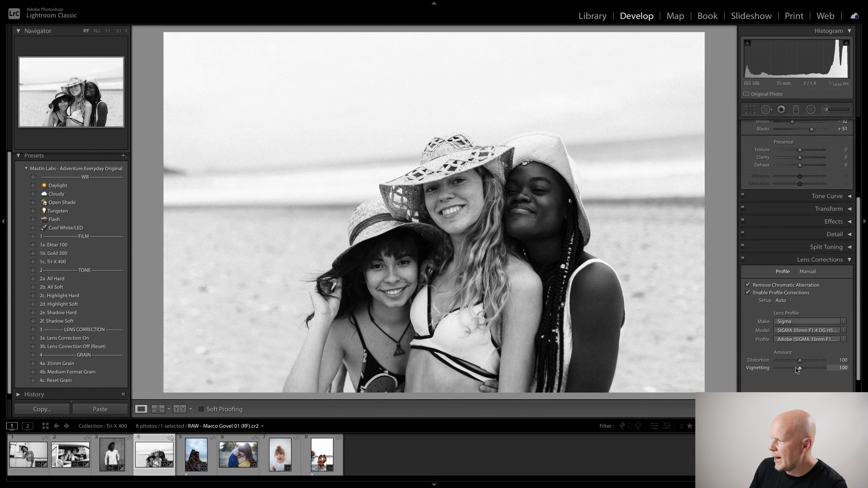
pyautogui.moveTo(799, 368); pyautogui.dragTo(774, 369)
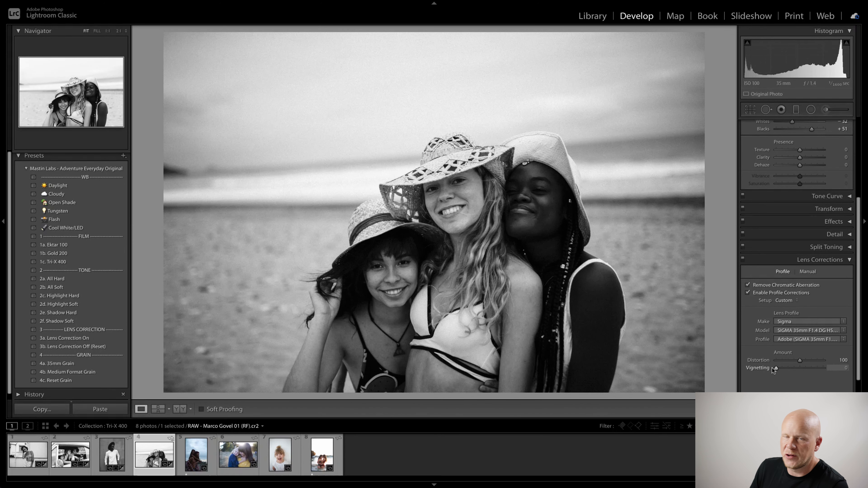
pyautogui.moveTo(785, 368)
pyautogui.mouseDown()
pyautogui.moveTo(800, 369)
pyautogui.moveTo(783, 371)
pyautogui.mouseUp()
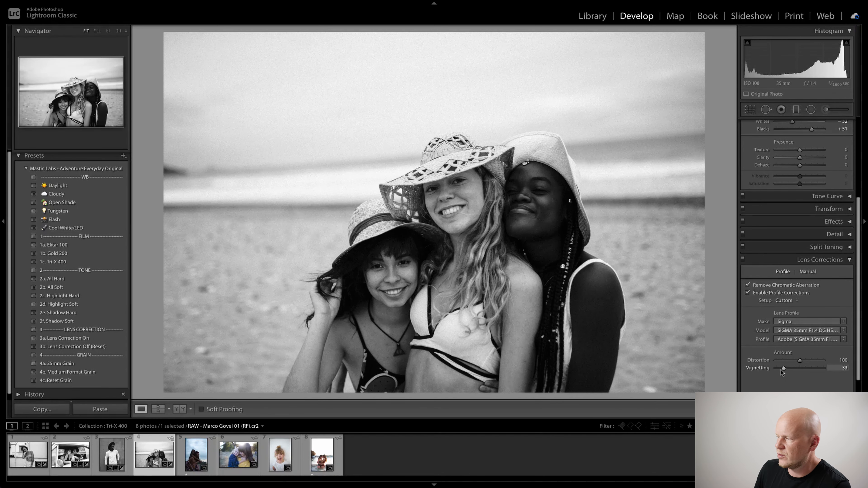
pyautogui.moveTo(784, 370)
pyautogui.mouseDown()
pyautogui.moveTo(800, 369)
pyautogui.moveTo(789, 371)
pyautogui.mouseUp()
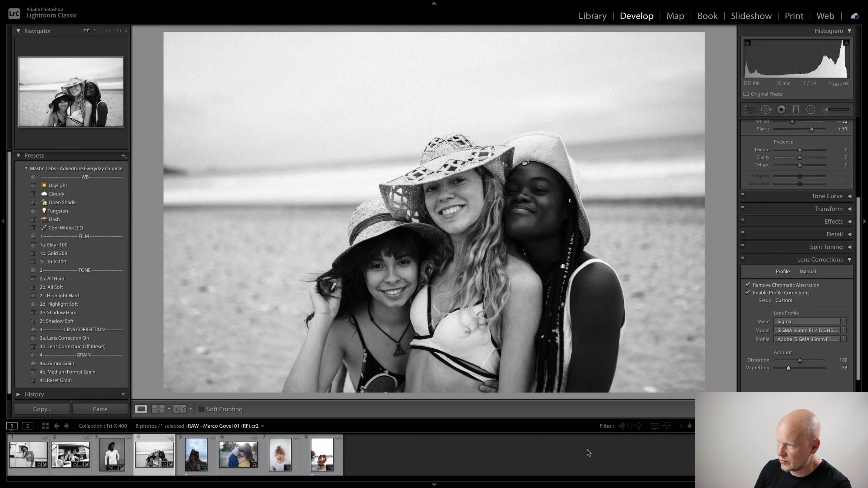
pyautogui.press('y')
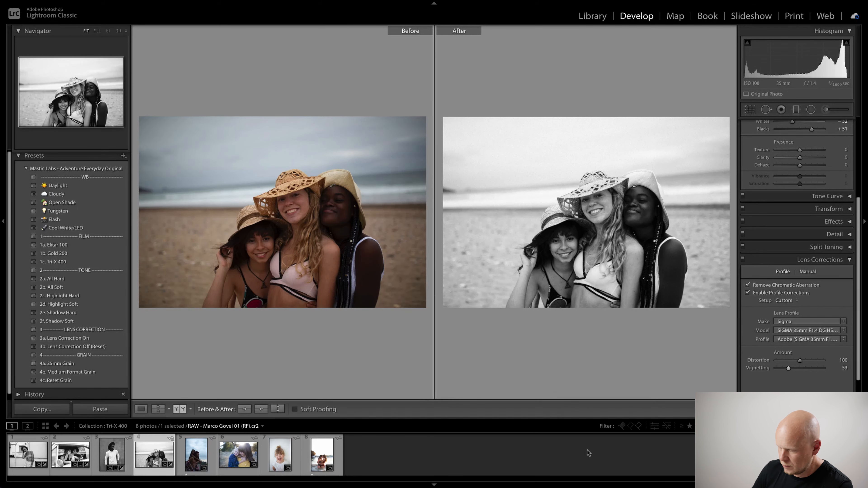
pyautogui.press('y')
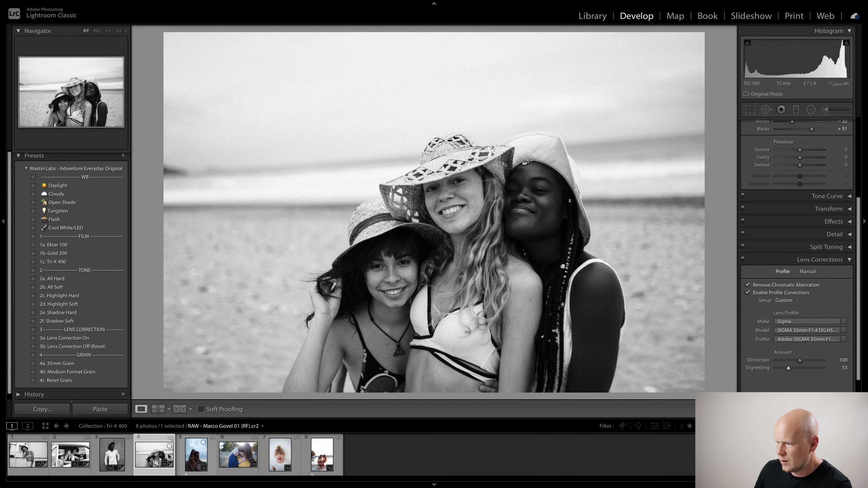
# Step: On the photo of the piggybacking couple, apply the 1c. Tri-X 400 preset and set the exposure to +0.30
pyautogui.click(206, 462)
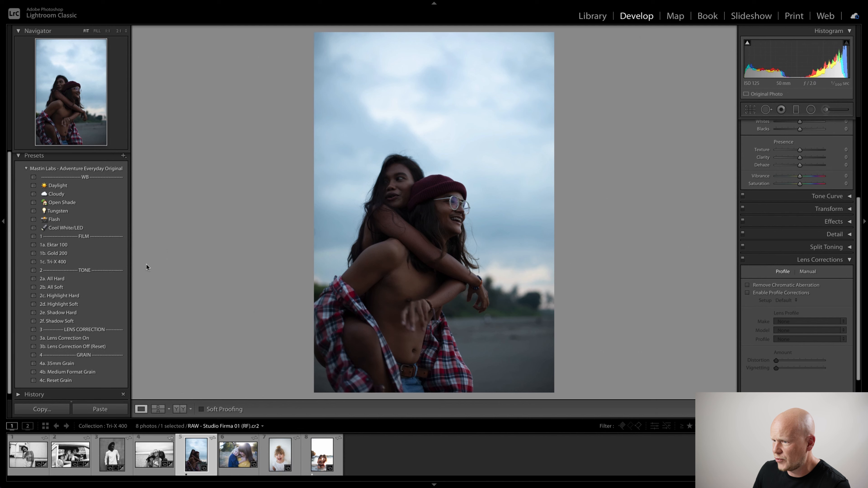
pyautogui.click(98, 265)
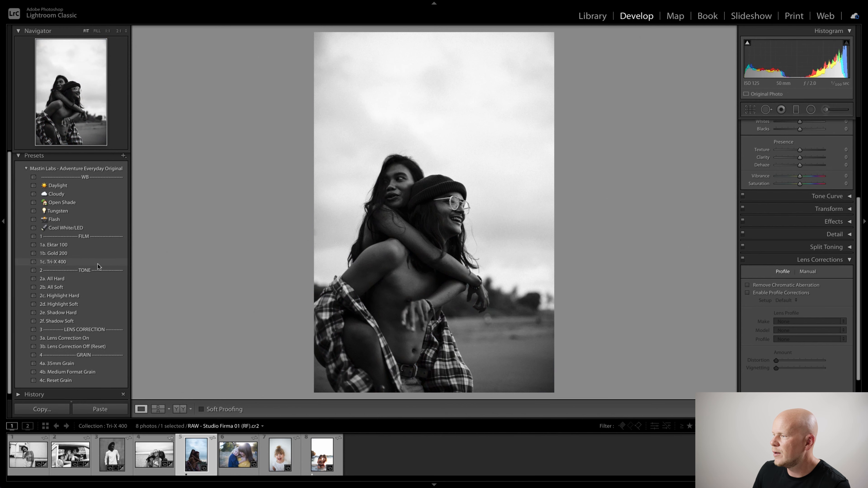
pyautogui.click(98, 265)
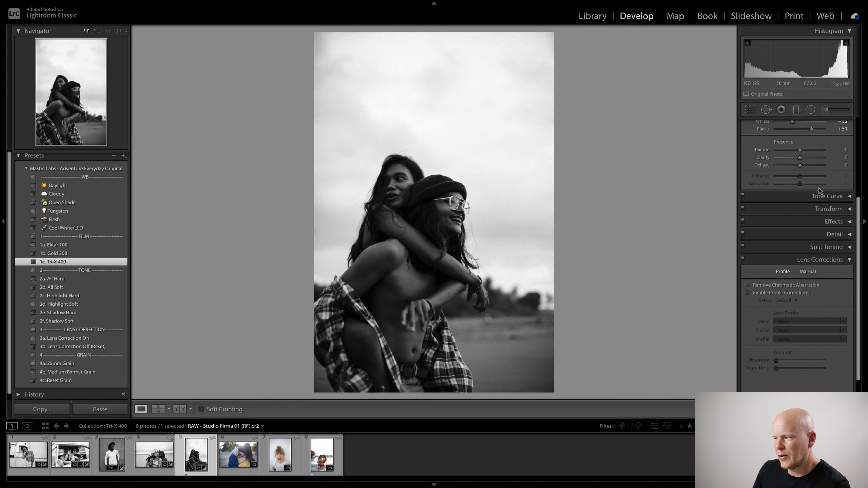
pyautogui.scroll(5, 798, 214)
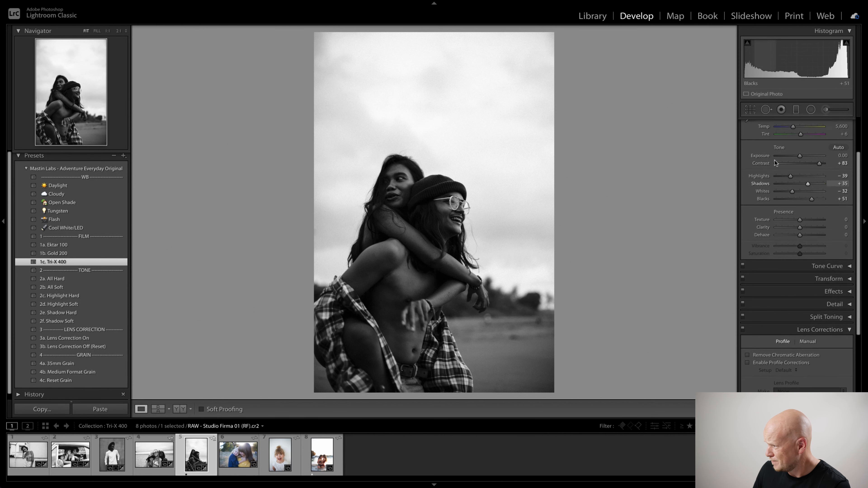
pyautogui.click(800, 206)
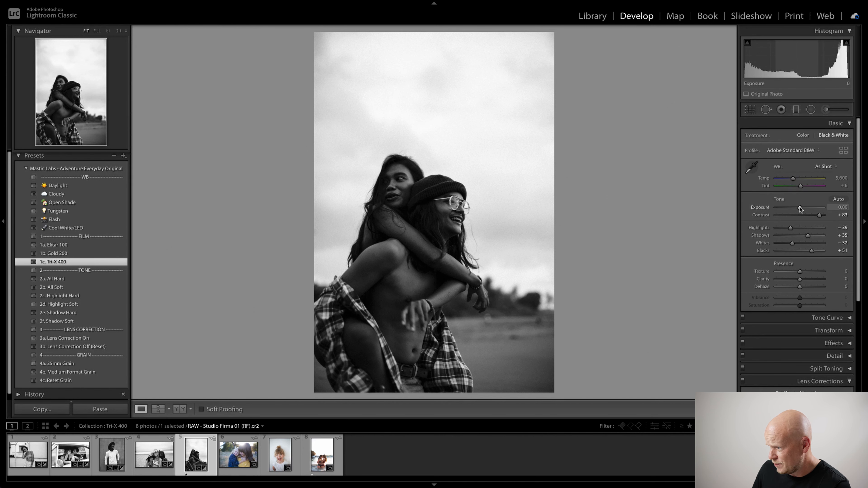
pyautogui.moveTo(800, 206); pyautogui.dragTo(802, 206)
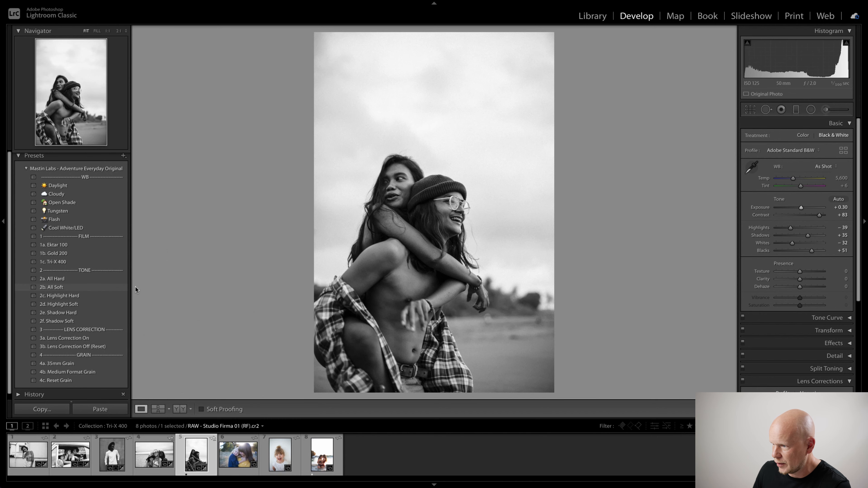
# Step: Try the 2e. Shadow Hard and 2d. Highlight Soft tone presets on the piggyback photo, and reapply the 1c. Tri-X 400 preset
pyautogui.click(125, 311)
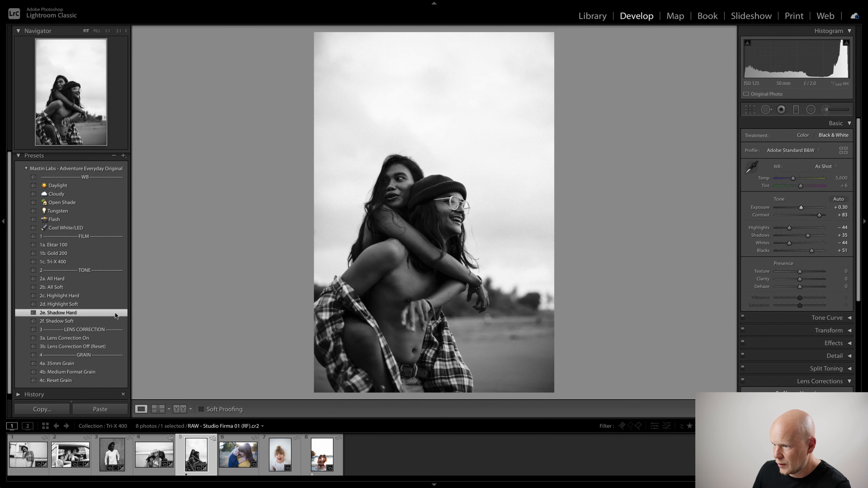
pyautogui.click(111, 305)
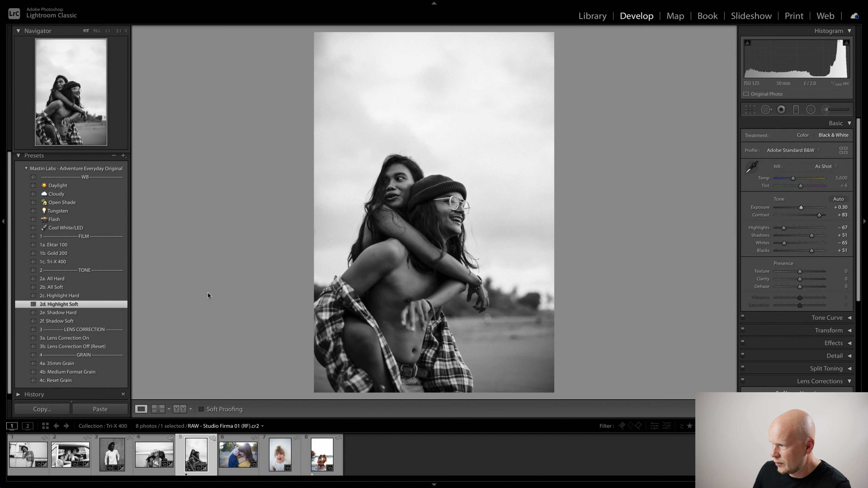
pyautogui.click(97, 262)
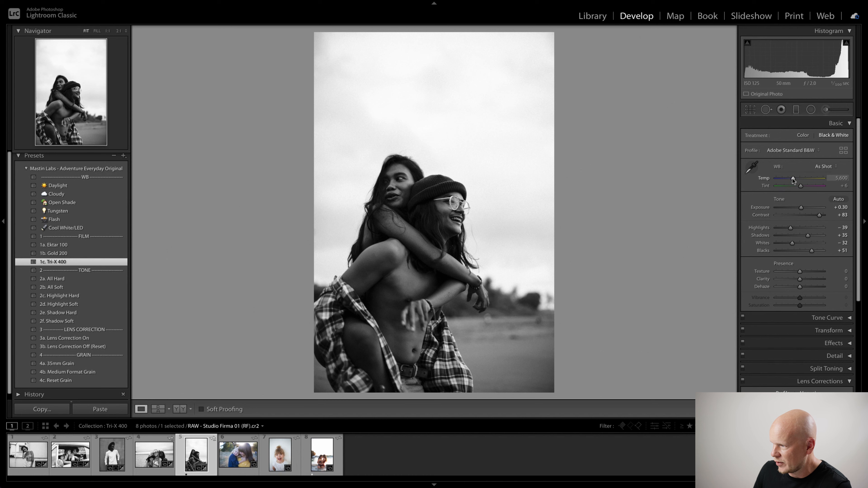
# Step: Set the piggyback photo's temperature to 6,377 and tint to +4, and compare it with the original
pyautogui.moveTo(792, 179); pyautogui.dragTo(801, 187)
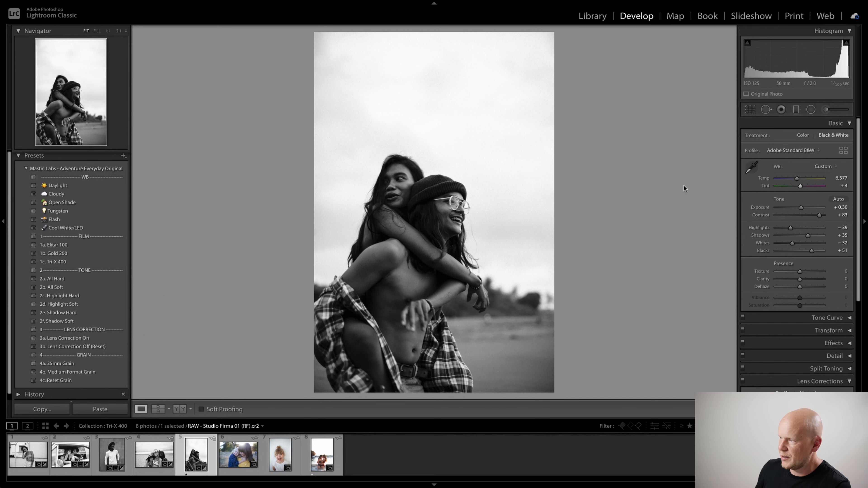
pyautogui.press('y')
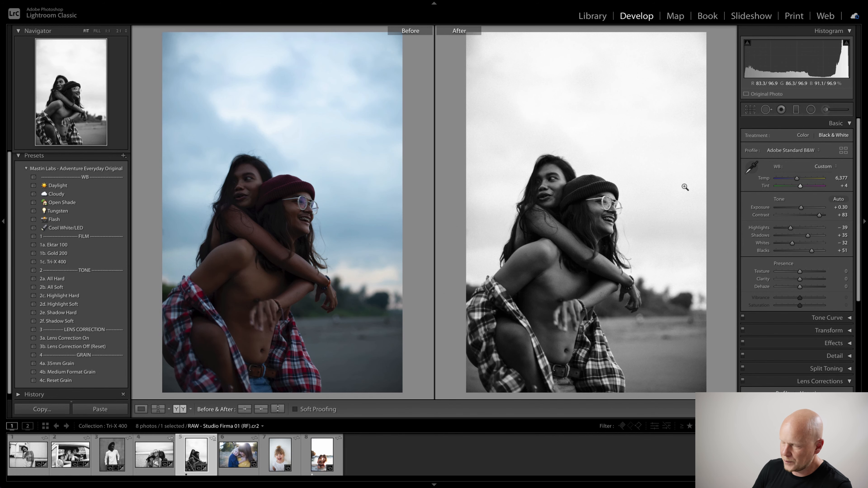
pyautogui.press('y')
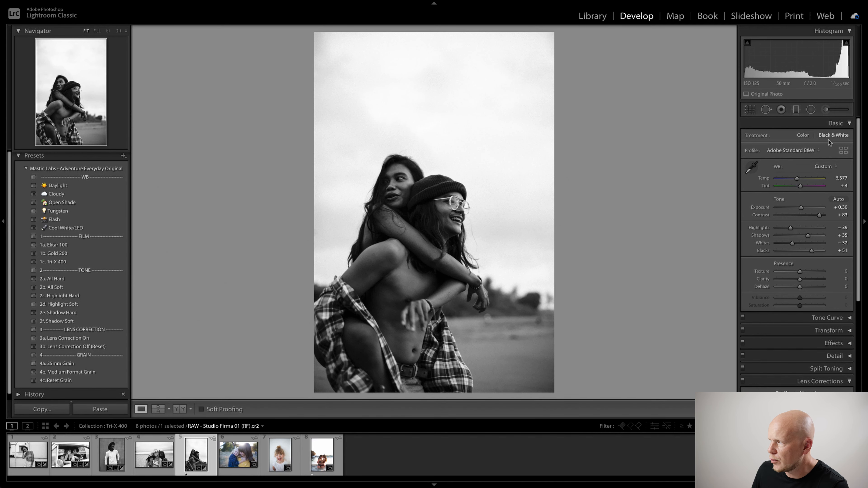
# Step: Add a graduated filter with exposure −0.63 and whites 0, running diagonally from the upper-right sky of the piggyback photo to the couple's heads
pyautogui.click(796, 110)
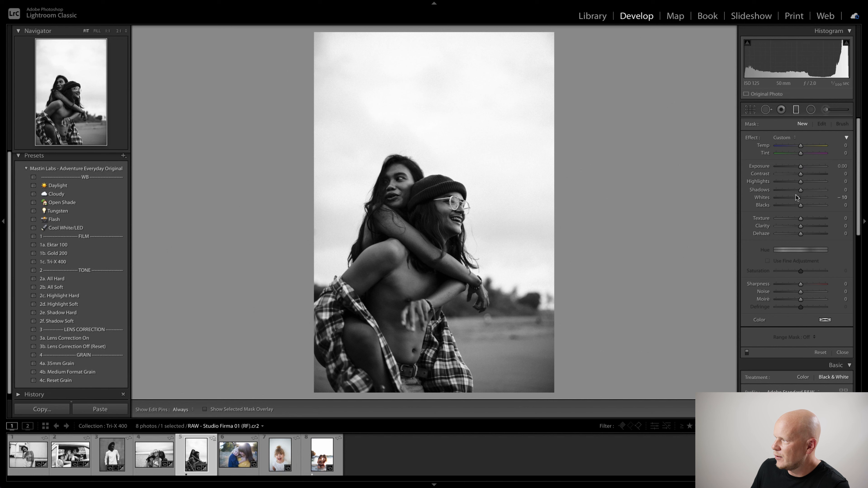
pyautogui.moveTo(798, 200); pyautogui.dragTo(799, 200)
pyautogui.moveTo(800, 166); pyautogui.dragTo(797, 166)
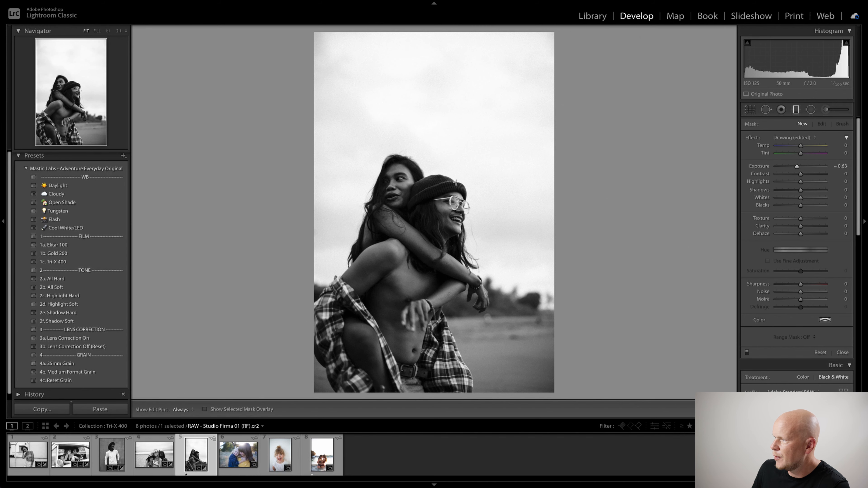
pyautogui.moveTo(483, 122); pyautogui.dragTo(457, 172)
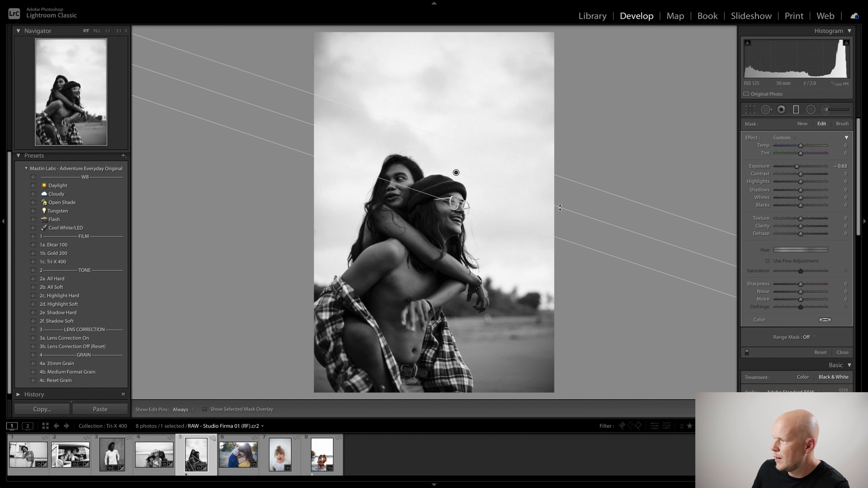
# Step: Rotate the graduated filter to a steeper diagonal, and adjust its feather width and position beside the couple's heads
pyautogui.moveTo(565, 211); pyautogui.dragTo(564, 222)
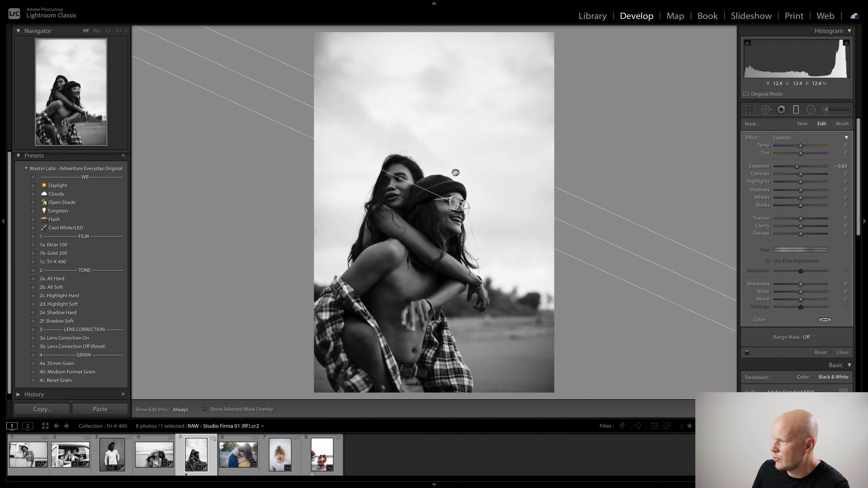
pyautogui.moveTo(464, 167); pyautogui.dragTo(474, 168)
pyautogui.moveTo(517, 188); pyautogui.dragTo(526, 205)
pyautogui.moveTo(474, 168); pyautogui.dragTo(425, 251)
pyautogui.moveTo(452, 200); pyautogui.dragTo(463, 181)
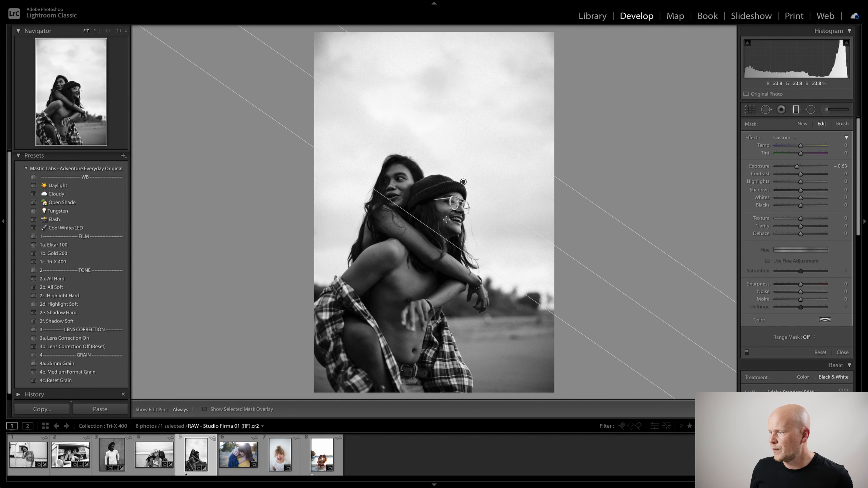
pyautogui.moveTo(438, 229); pyautogui.dragTo(488, 182)
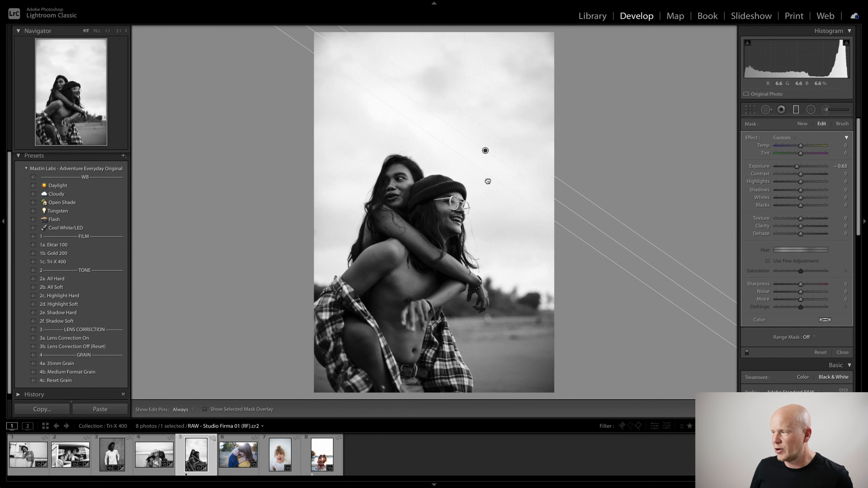
pyautogui.moveTo(486, 182); pyautogui.dragTo(444, 209)
pyautogui.moveTo(470, 174); pyautogui.dragTo(466, 178)
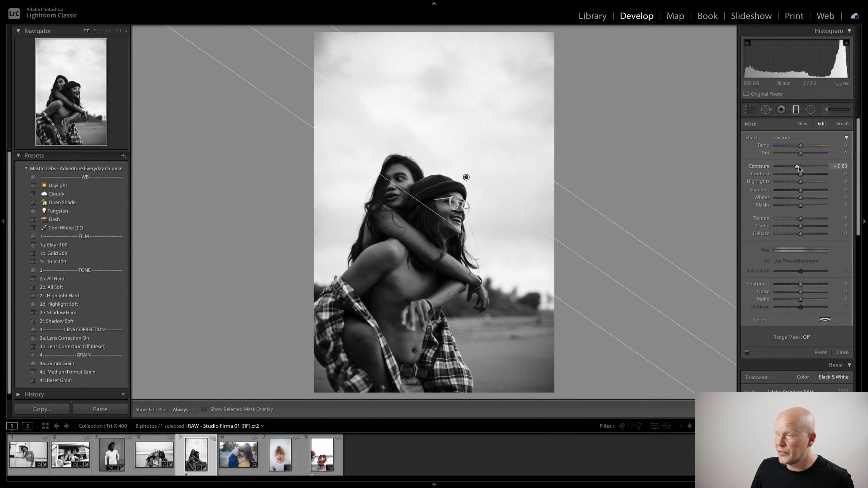
# Step: Set the graduated filter's exposure to −0.78, fine-tune its angle and position, and compare the photo before and after
pyautogui.moveTo(799, 166); pyautogui.dragTo(797, 167)
pyautogui.moveTo(585, 258); pyautogui.dragTo(581, 262)
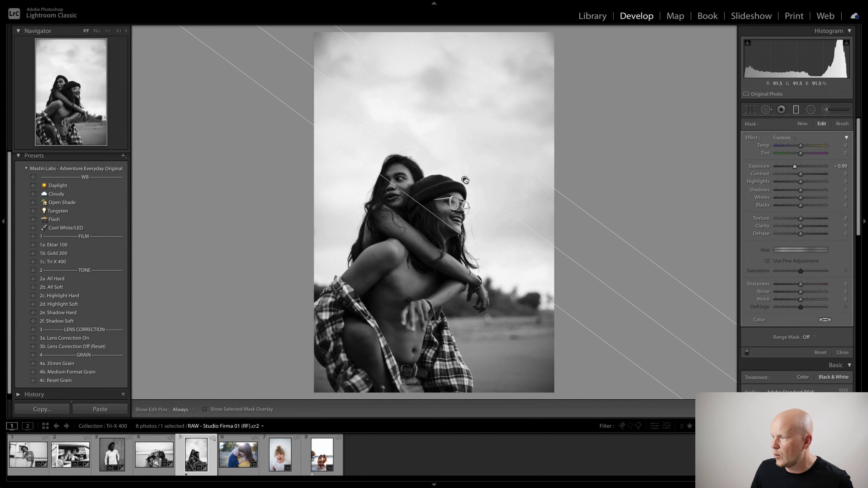
pyautogui.moveTo(465, 180); pyautogui.dragTo(464, 180)
pyautogui.moveTo(794, 163); pyautogui.dragTo(796, 167)
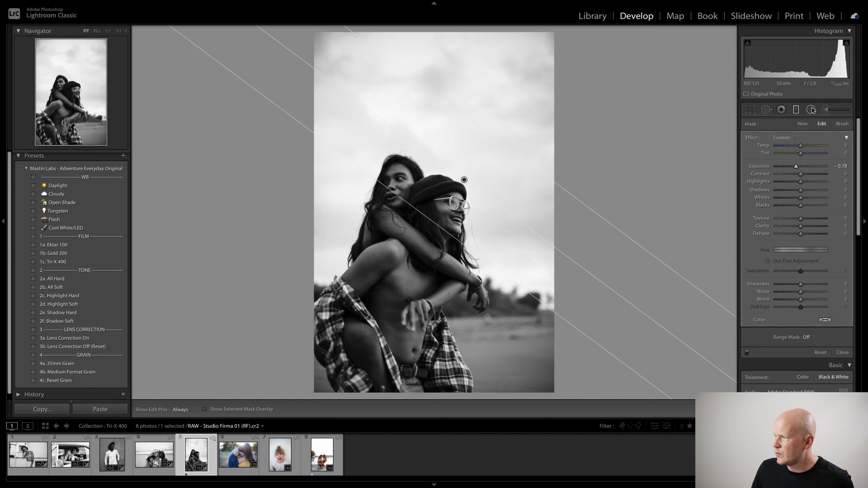
pyautogui.click(797, 110)
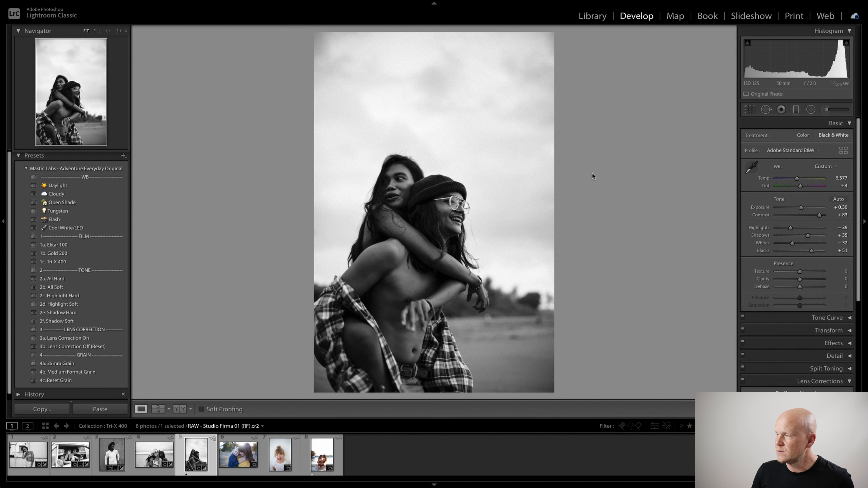
pyautogui.press('y')
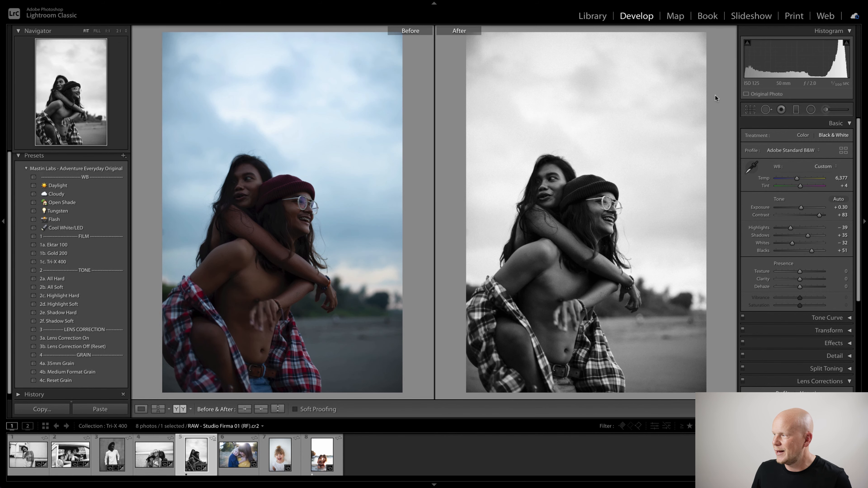
pyautogui.press('y')
# Step: Crop the piggyback photo to a 4 x 3 aspect ratio, trimming the sky above the couple, and compare it with the original
pyautogui.click(751, 110)
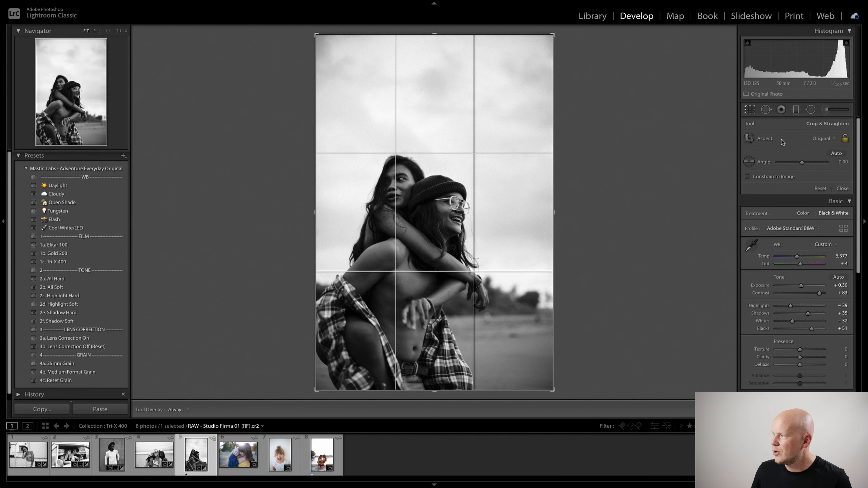
pyautogui.click(784, 139)
pyautogui.click(800, 189)
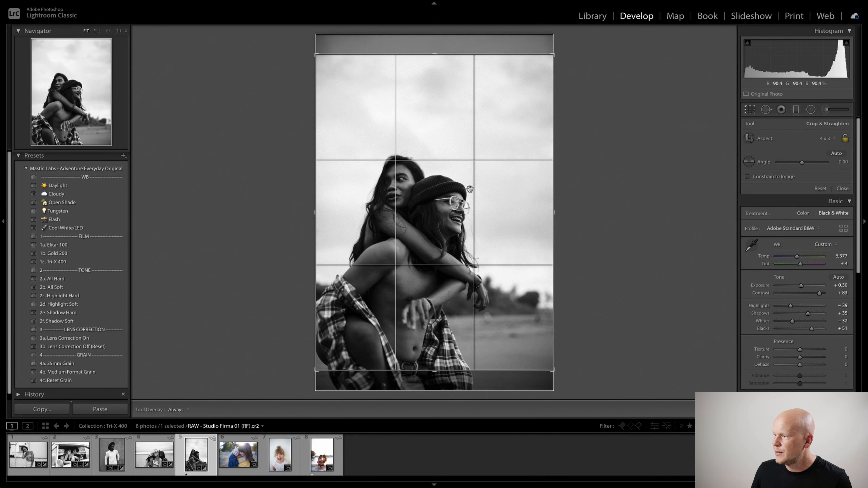
pyautogui.moveTo(414, 111); pyautogui.dragTo(415, 91)
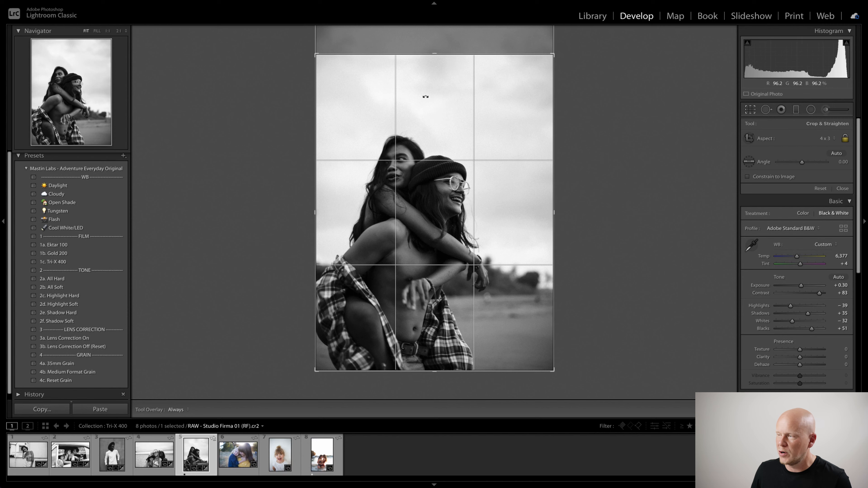
pyautogui.moveTo(440, 48); pyautogui.dragTo(441, 55)
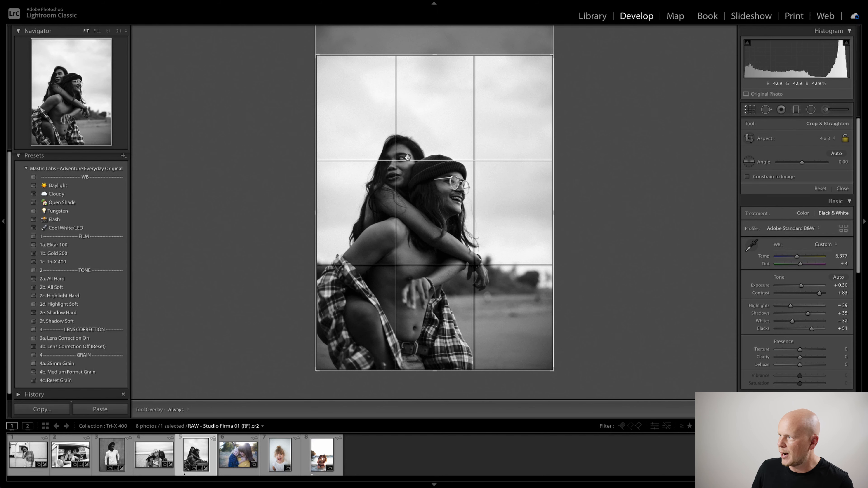
pyautogui.click(750, 109)
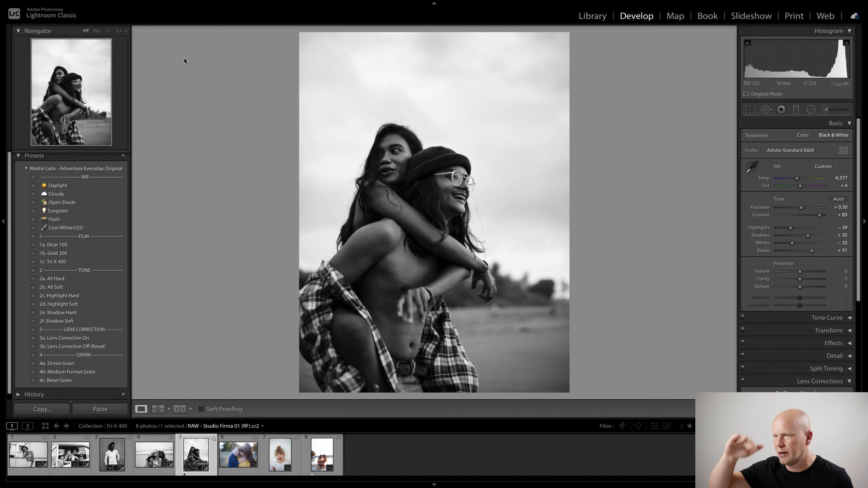
pyautogui.press('y')
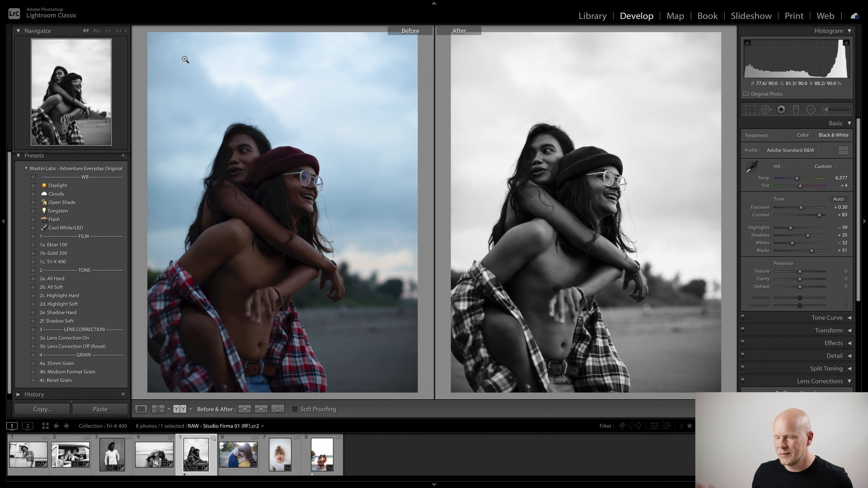
# Step: On the photo of the woman hugging the little girl, set the temperature to 6,929, checking it against the as-shot white balance
pyautogui.press('Right')
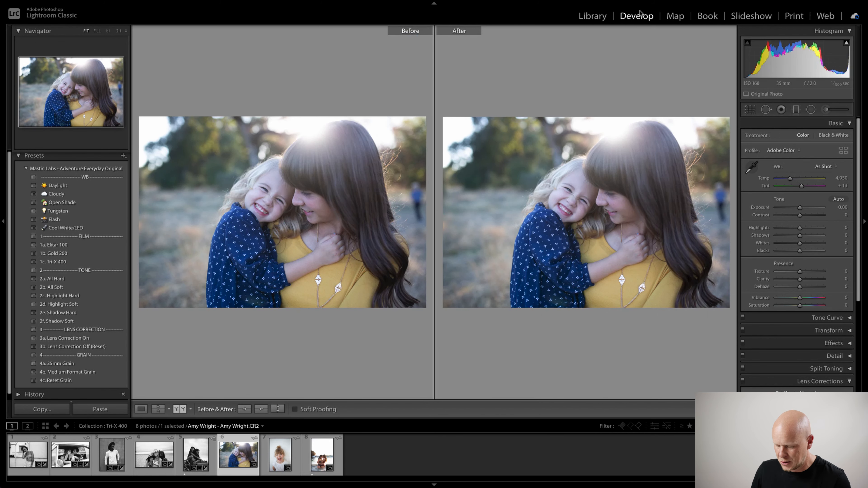
pyautogui.press('y')
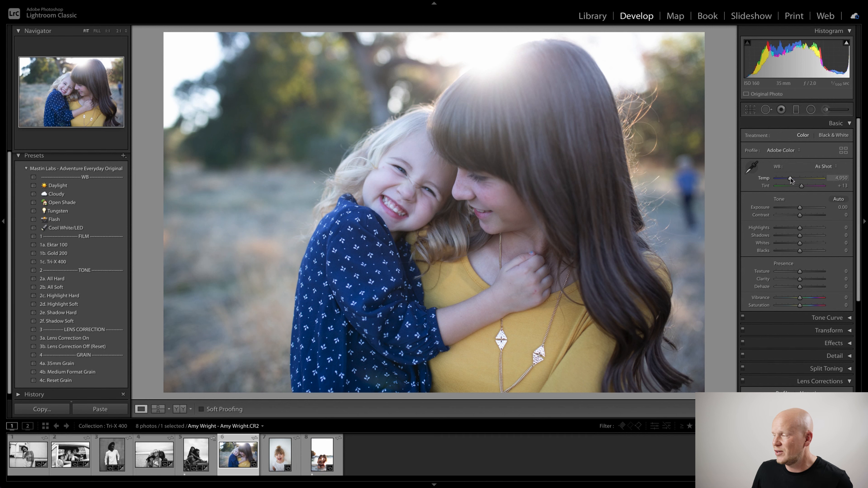
pyautogui.moveTo(791, 178); pyautogui.dragTo(800, 178)
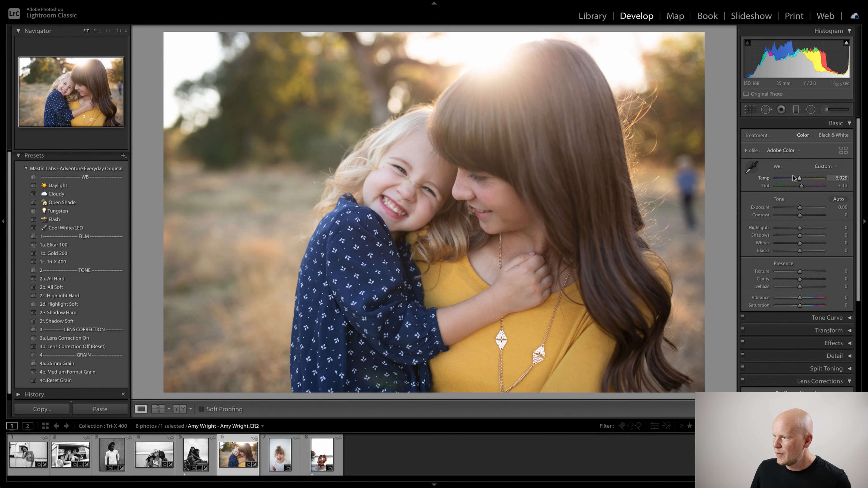
pyautogui.hotkey('ctrl', 'z')
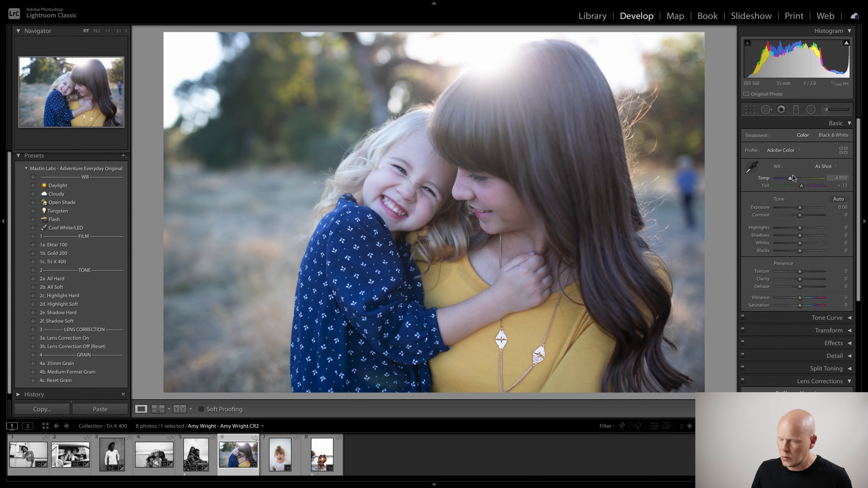
pyautogui.hotkey('ctrl', 'shift', 'z')
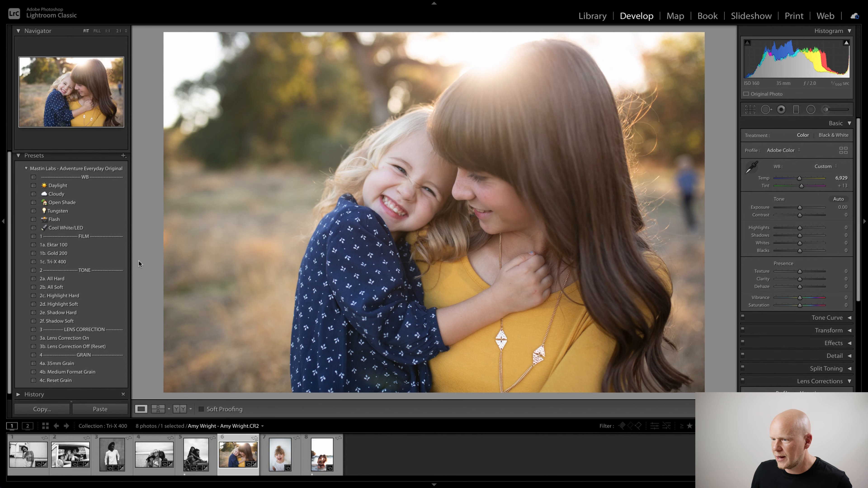
# Step: Apply the 1c. Tri-X 400 preset to the hugging photo, set the exposure to −0.85, and compare before and after
pyautogui.click(104, 263)
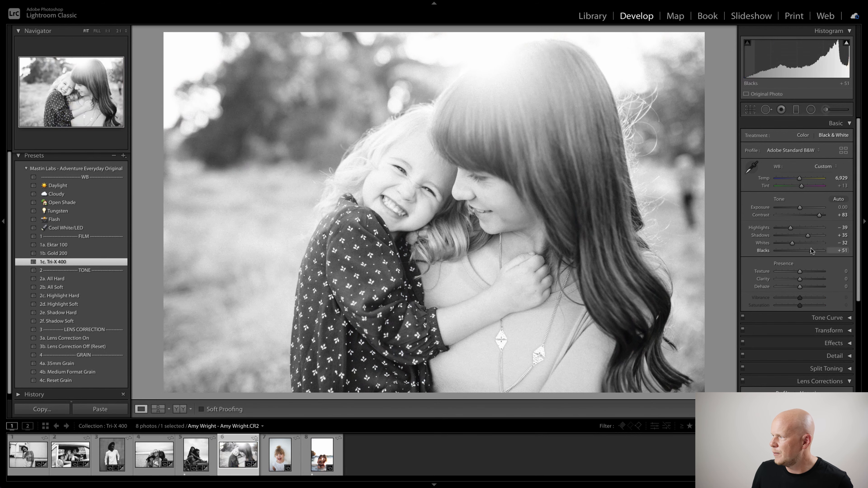
pyautogui.moveTo(801, 207); pyautogui.dragTo(796, 209)
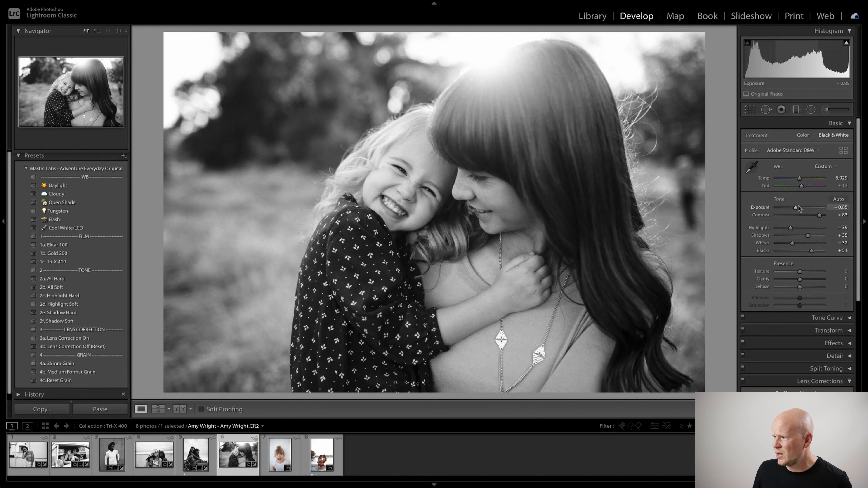
pyautogui.press('y')
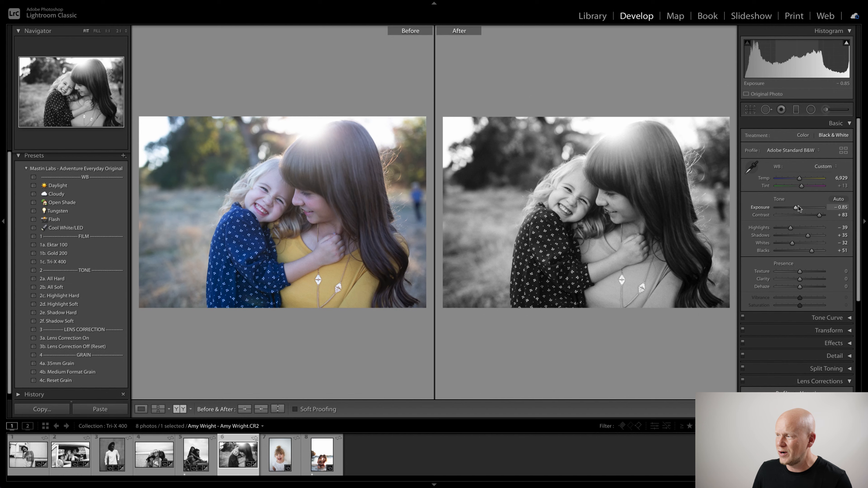
pyautogui.press('y')
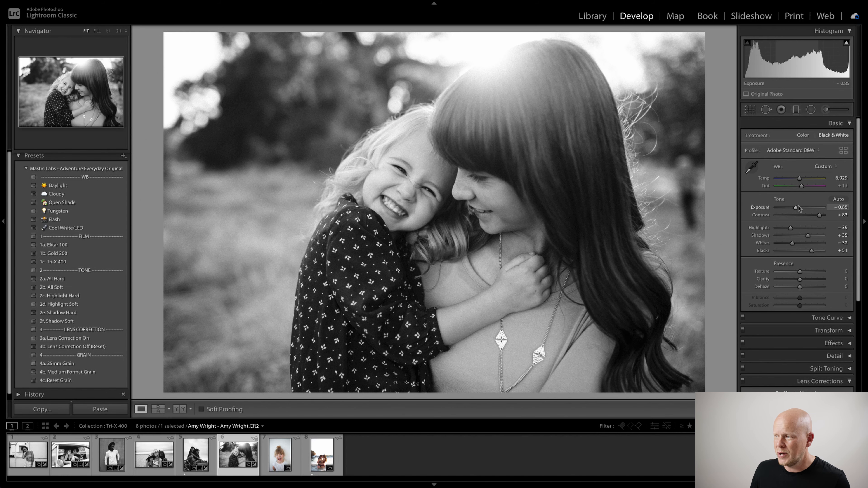